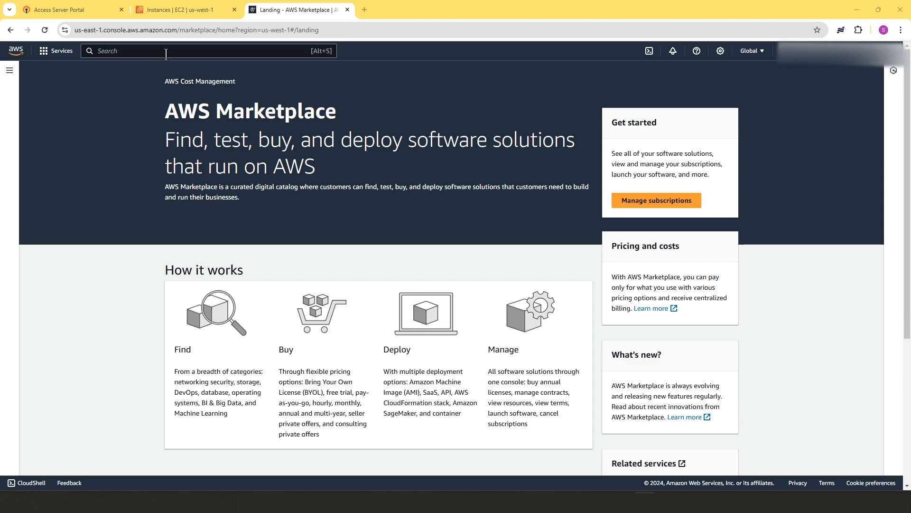
# Look at the EC2 instance launch options, and search from the AWS Marketplace console for "openvpn" to view the Marketplace listings
pyautogui.click(186, 10)
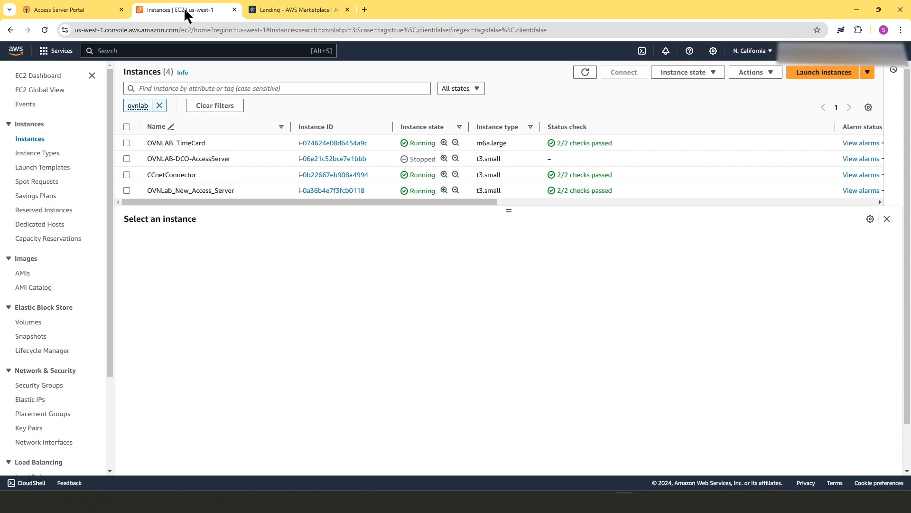
pyautogui.click(868, 72)
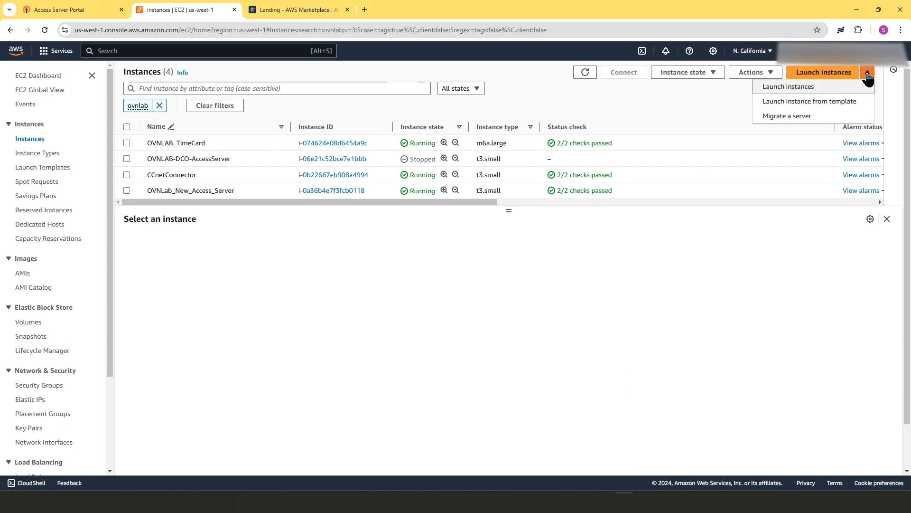
pyautogui.click(295, 14)
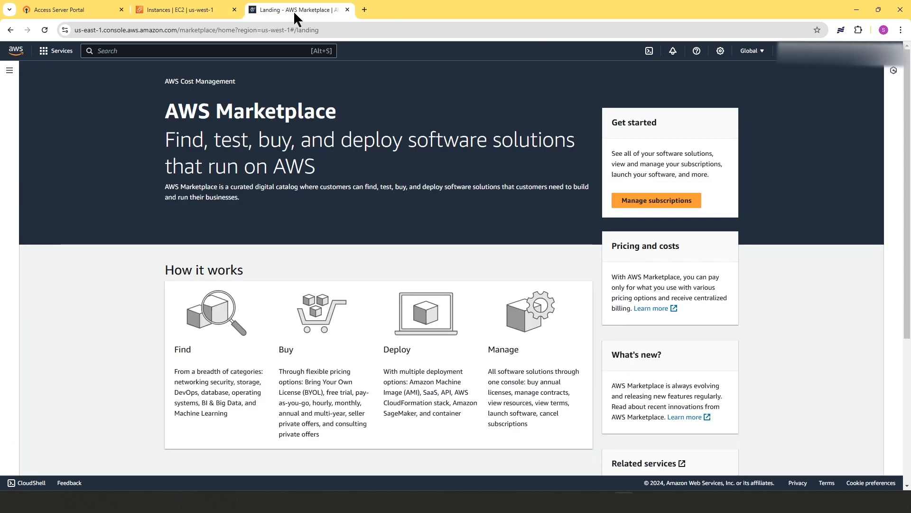
pyautogui.click(108, 53)
pyautogui.write('openvpn')
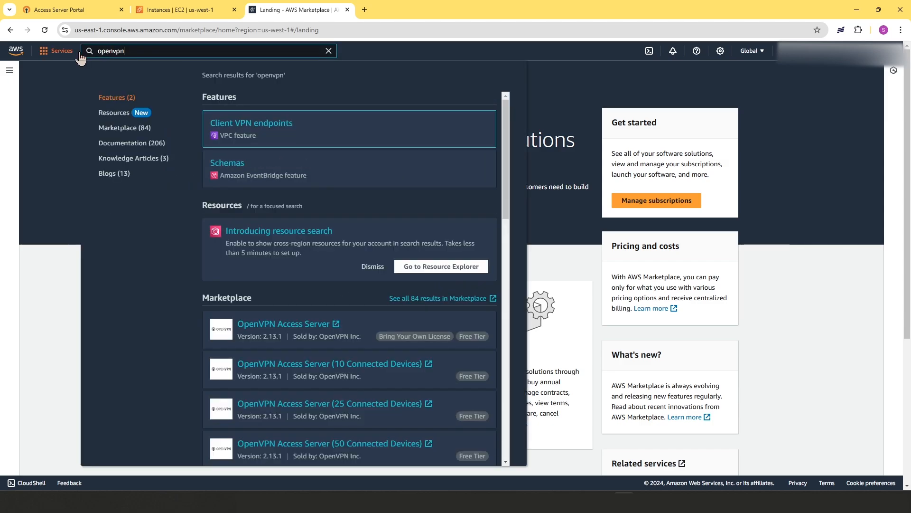
pyautogui.scroll(-3, 190, 299)
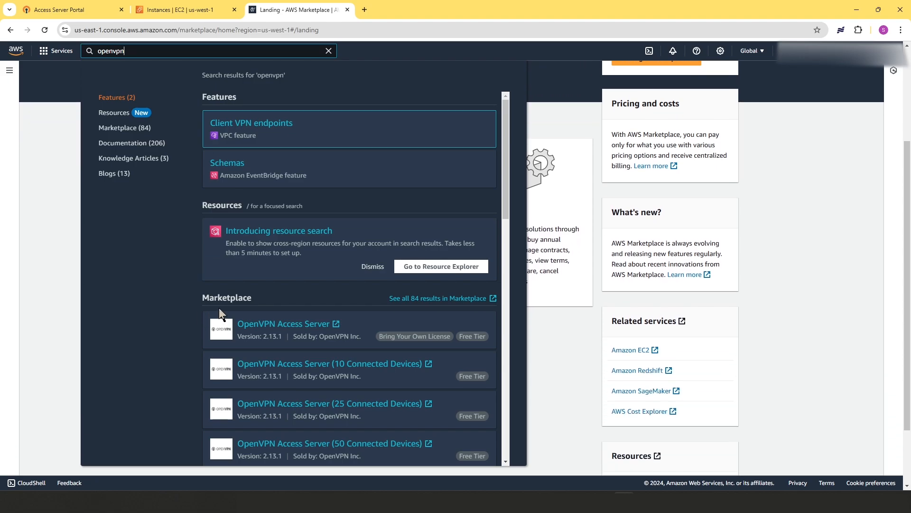
pyautogui.scroll(-2, 209, 308)
pyautogui.scroll(-2, 201, 309)
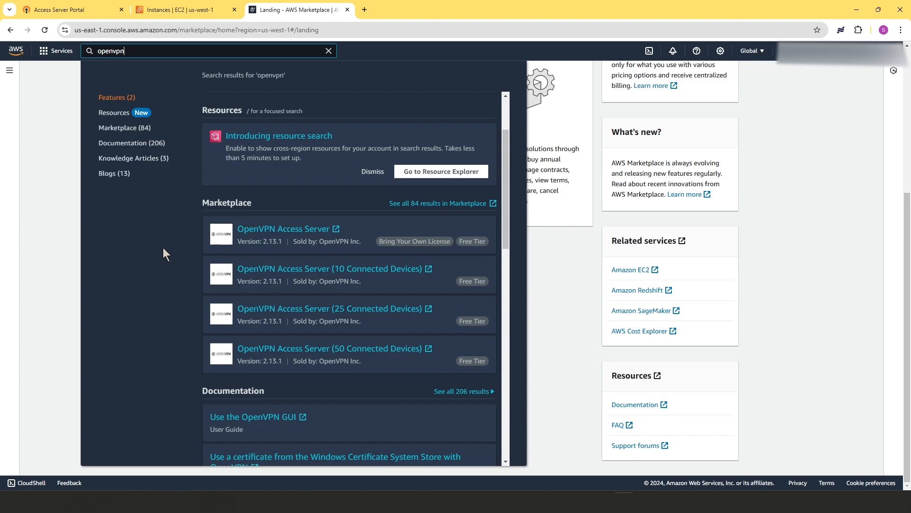
# Start launching a new EC2 instance in N. California and name it Ovnlab-MKAWS-AS
pyautogui.click(163, 12)
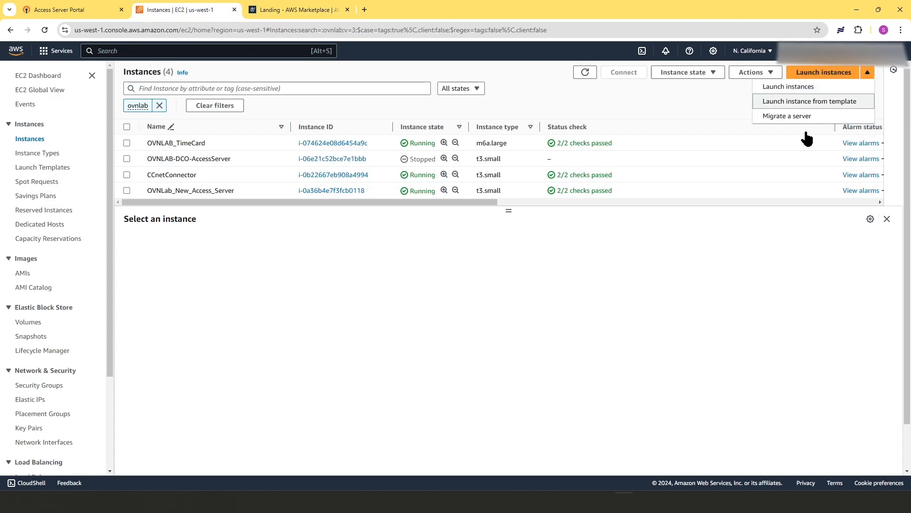
pyautogui.click(723, 330)
pyautogui.click(868, 75)
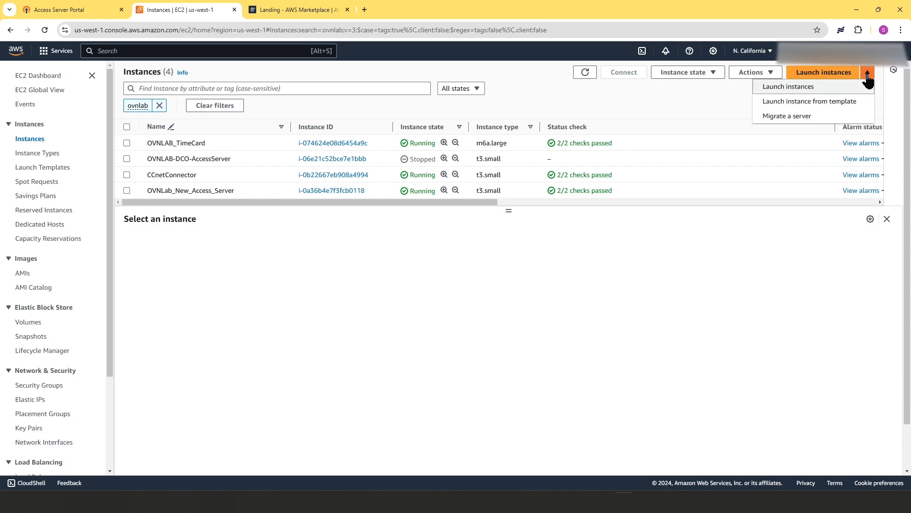
pyautogui.click(802, 94)
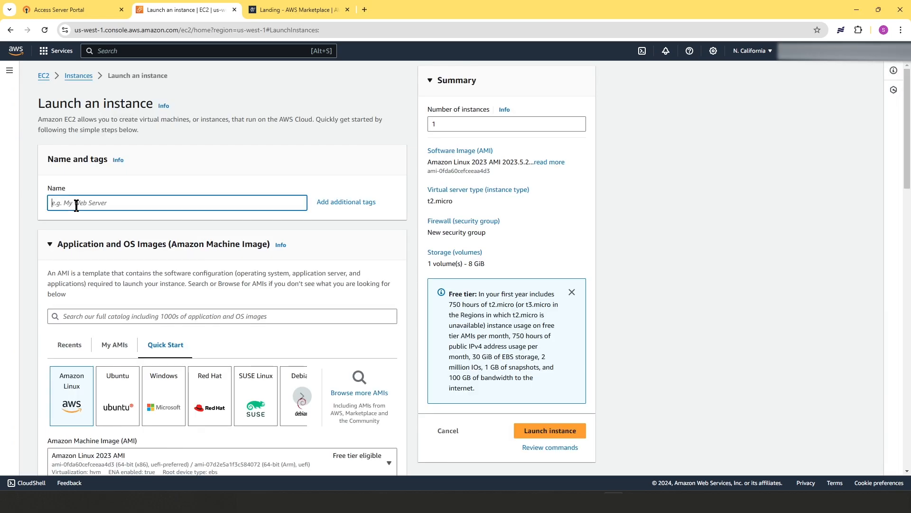
pyautogui.write('Ovnlab-MKAWS-AS')
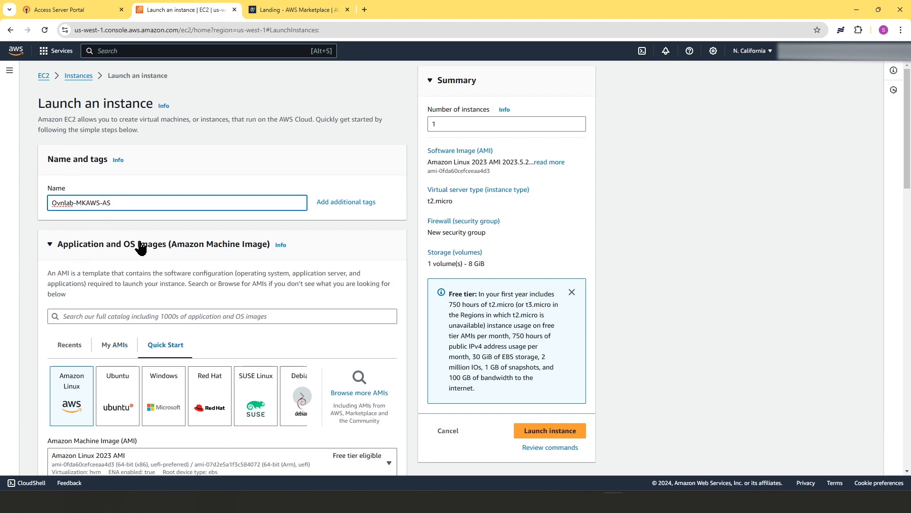
# Search the machine image catalog for "openvpn access server" and show the AWS Marketplace AMIs
pyautogui.click(89, 316)
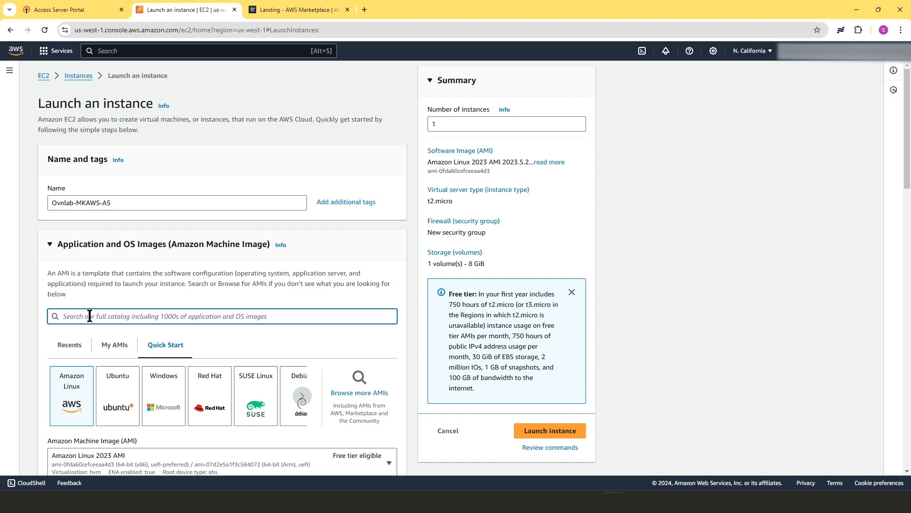
pyautogui.write('openvpn')
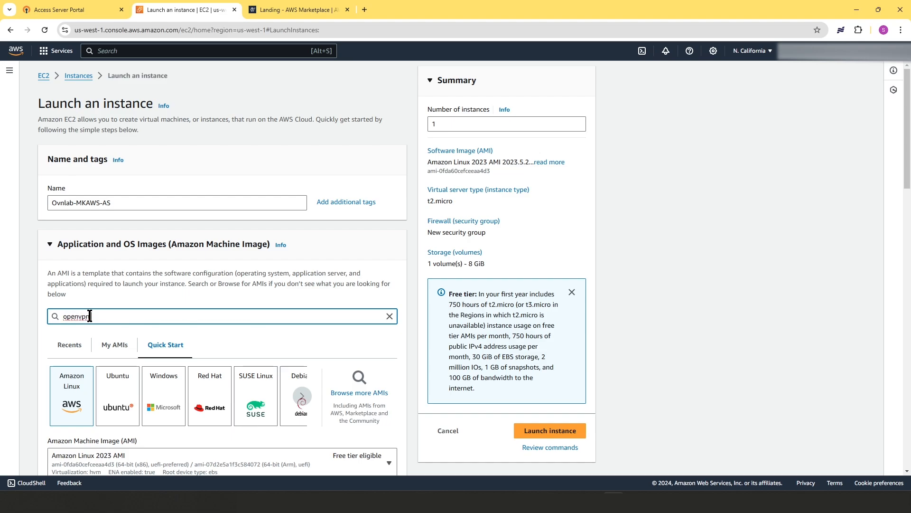
pyautogui.write(' access server')
pyautogui.press('Return')
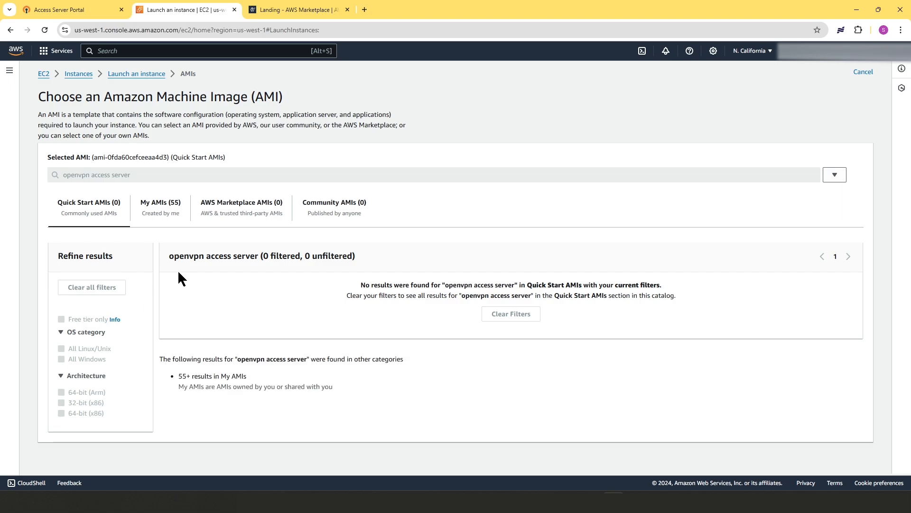
pyautogui.click(227, 200)
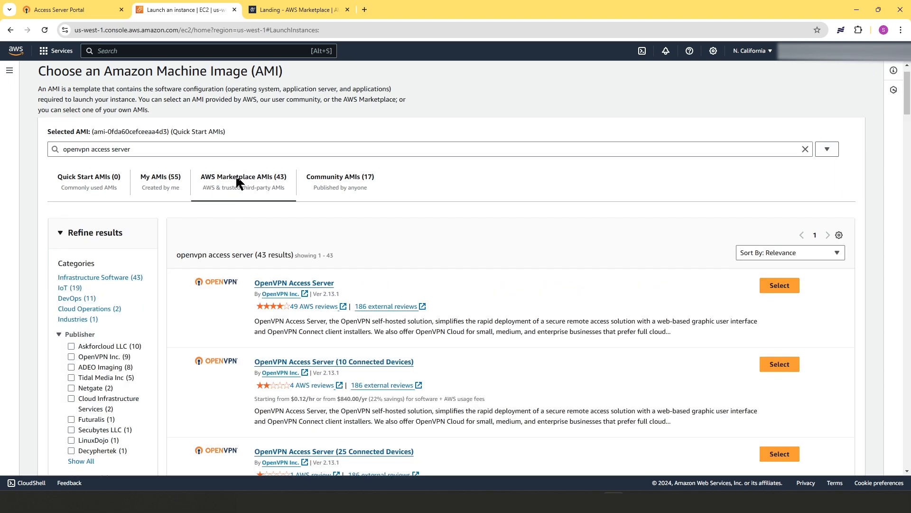
# Choose the OpenVPN Access Server (5 Connected Devices) image with the option to subscribe on instance launch
pyautogui.scroll(-2, 214, 251)
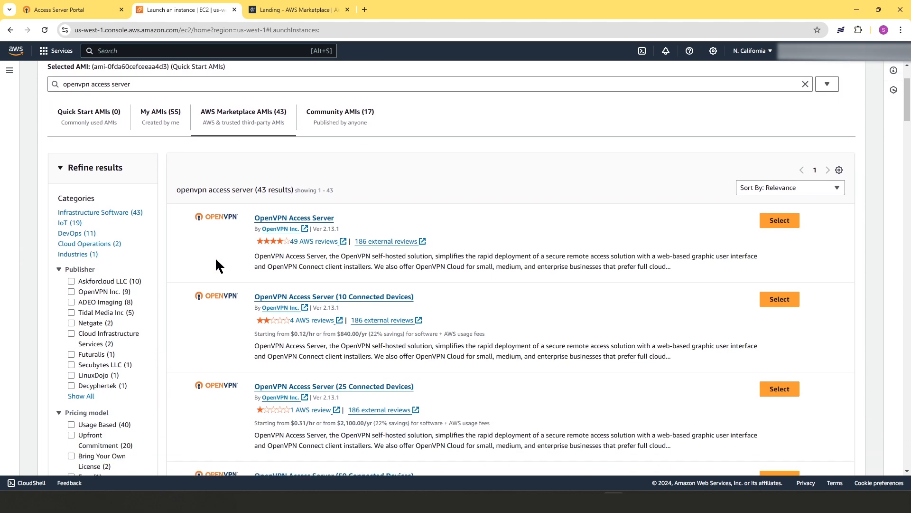
pyautogui.scroll(-3, 199, 204)
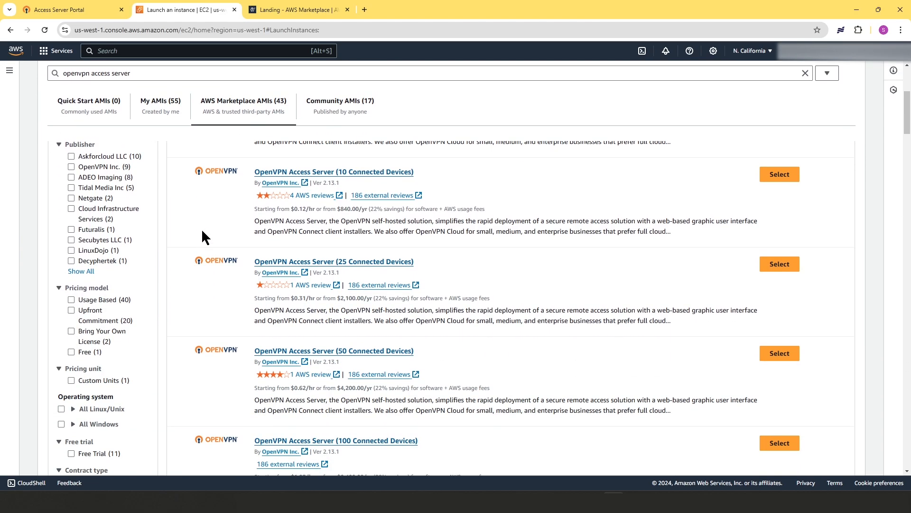
pyautogui.scroll(2, 204, 230)
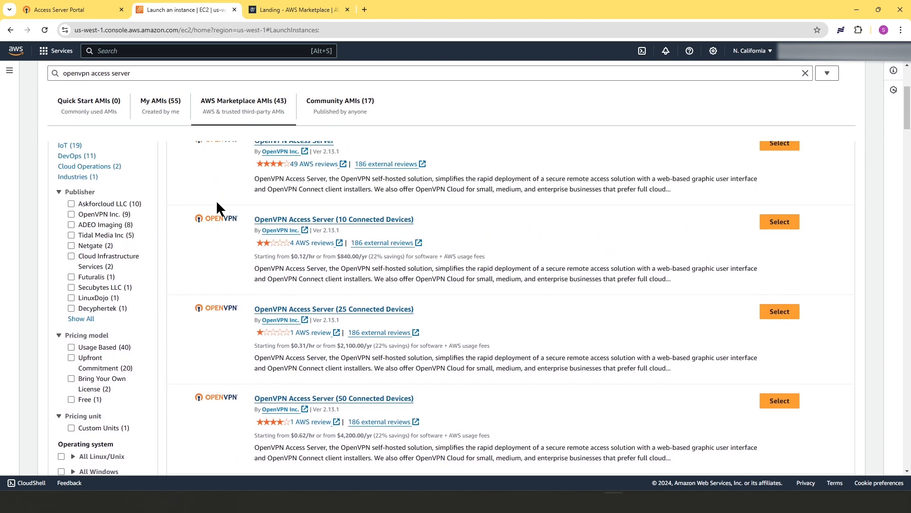
pyautogui.scroll(1, 217, 202)
pyautogui.scroll(-3, 188, 288)
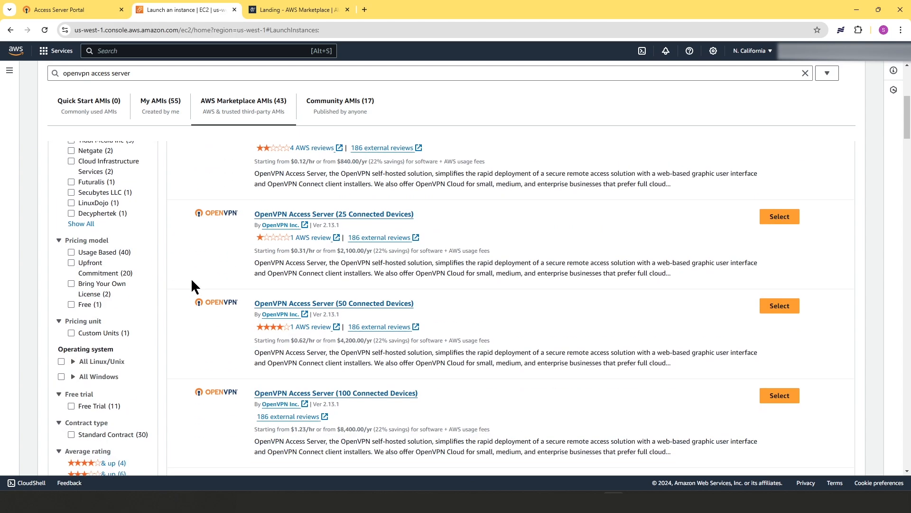
pyautogui.scroll(-6, 191, 285)
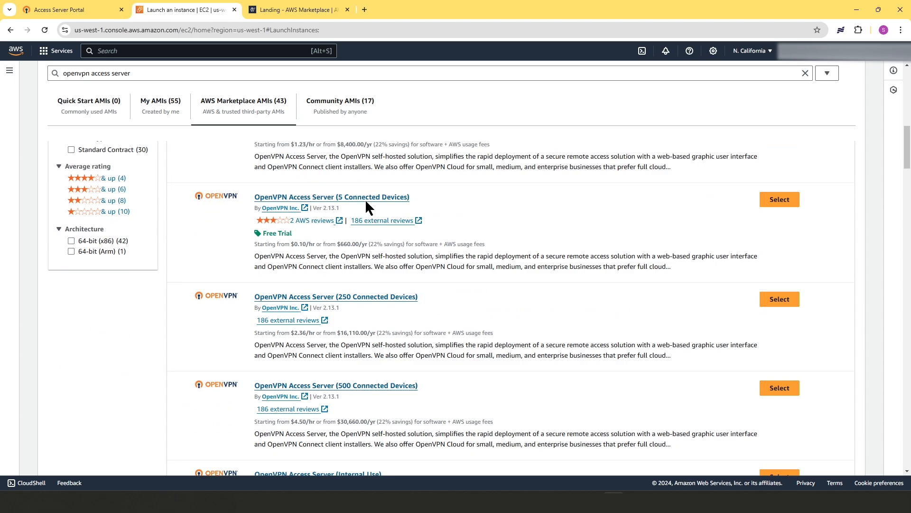
pyautogui.click(779, 204)
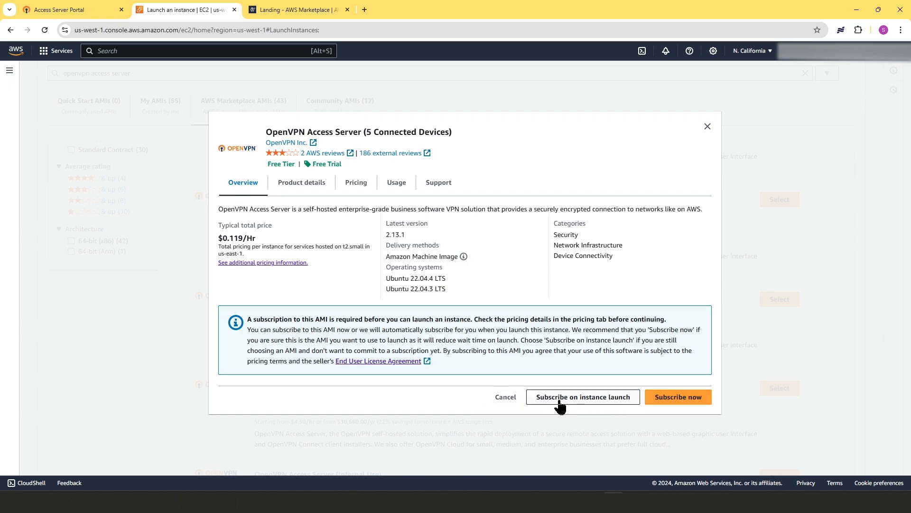
pyautogui.click(584, 401)
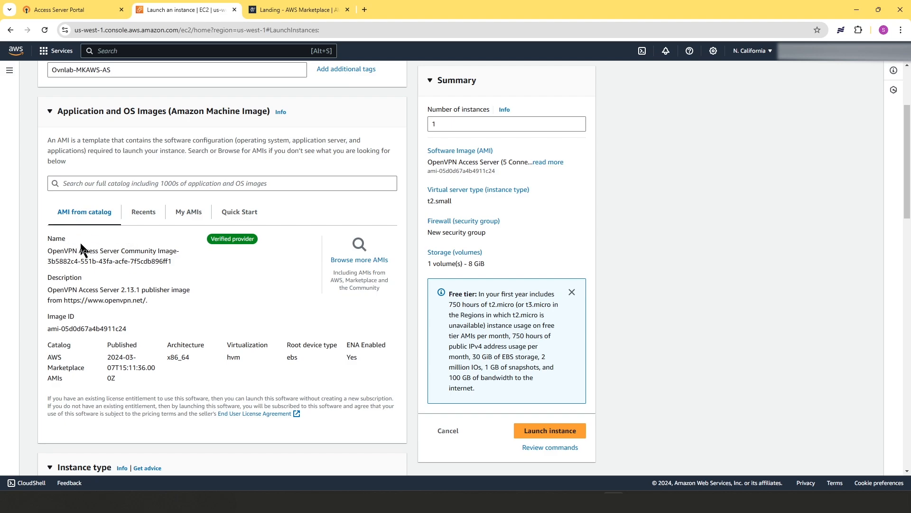
# Set the instance's login key pair to ovnlab
pyautogui.scroll(-5, 96, 247)
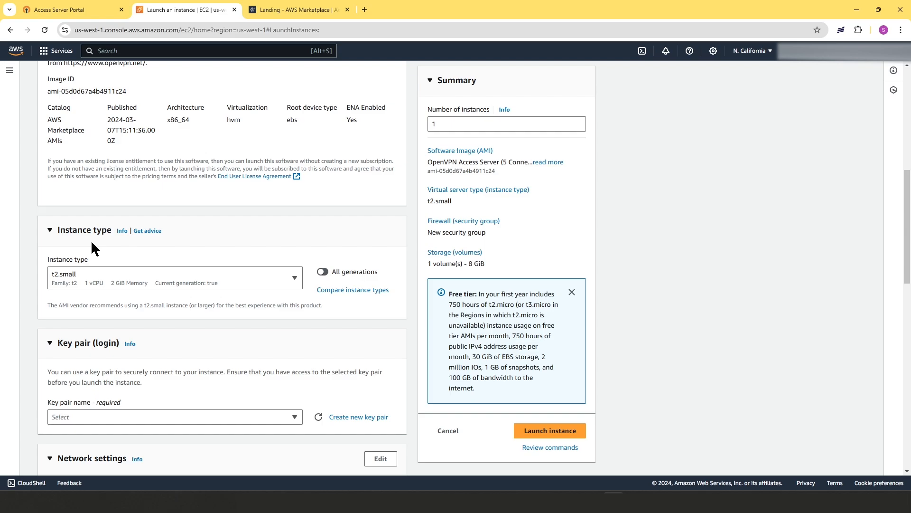
pyautogui.scroll(-2, 110, 251)
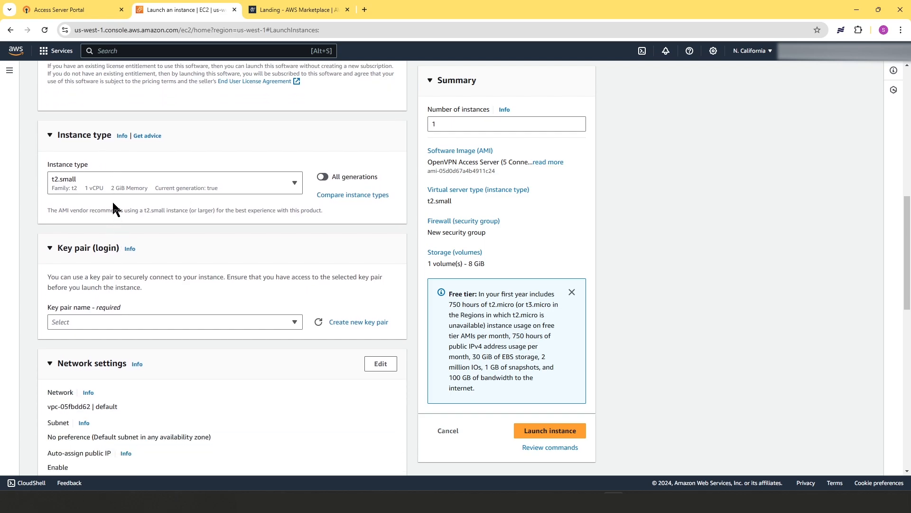
pyautogui.scroll(-1, 113, 204)
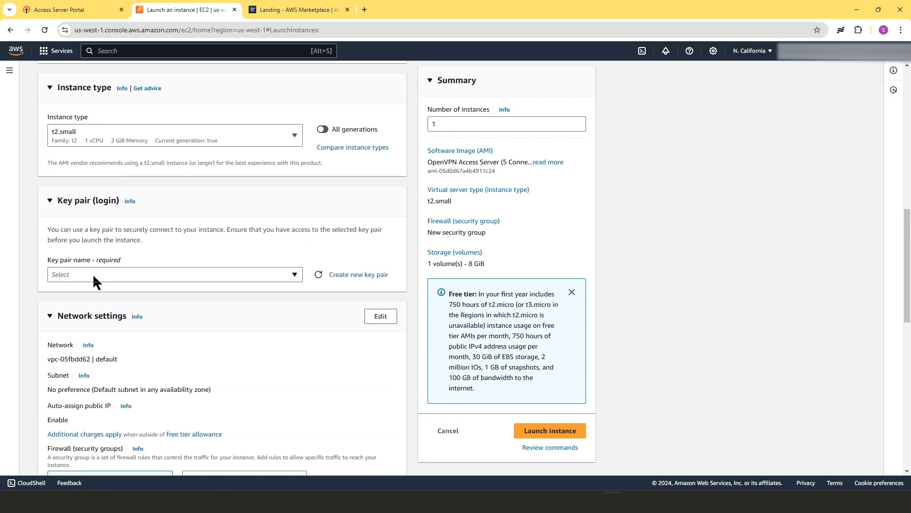
pyautogui.click(91, 273)
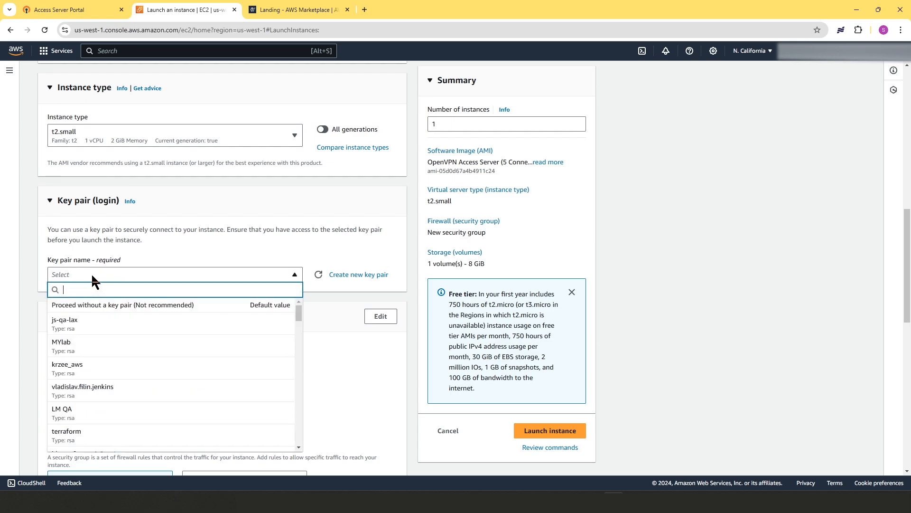
pyautogui.write('ovnlab')
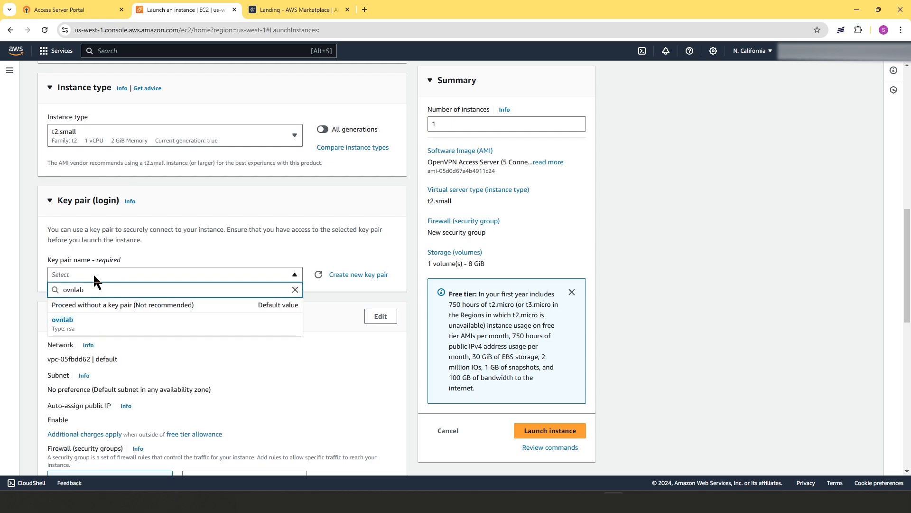
pyautogui.click(98, 325)
# Edit the network settings and set the VPC to OVNLAB_VPC-vpc
pyautogui.scroll(-2, 380, 223)
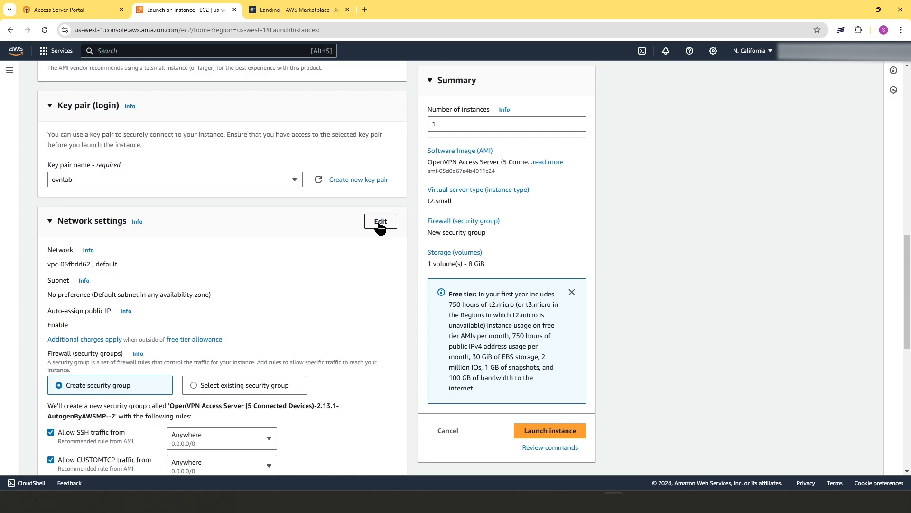
pyautogui.click(380, 223)
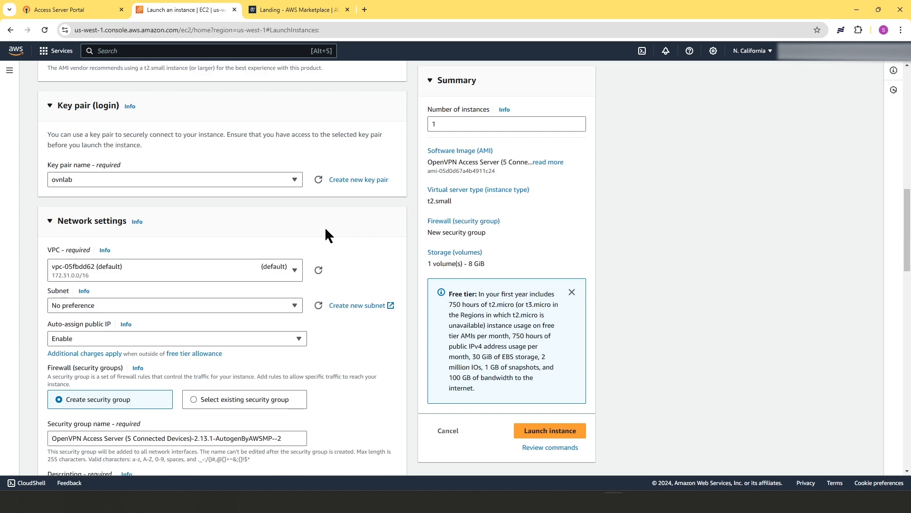
pyautogui.click(149, 271)
pyautogui.write('ovnlab')
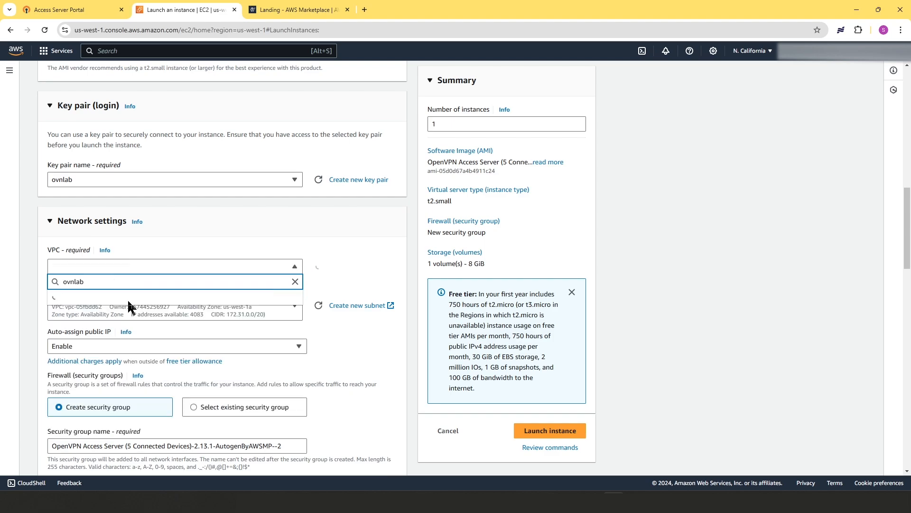
pyautogui.click(127, 308)
# Review the subnet, public IP assignment, new security group details and its inbound rules
pyautogui.scroll(-3, 121, 299)
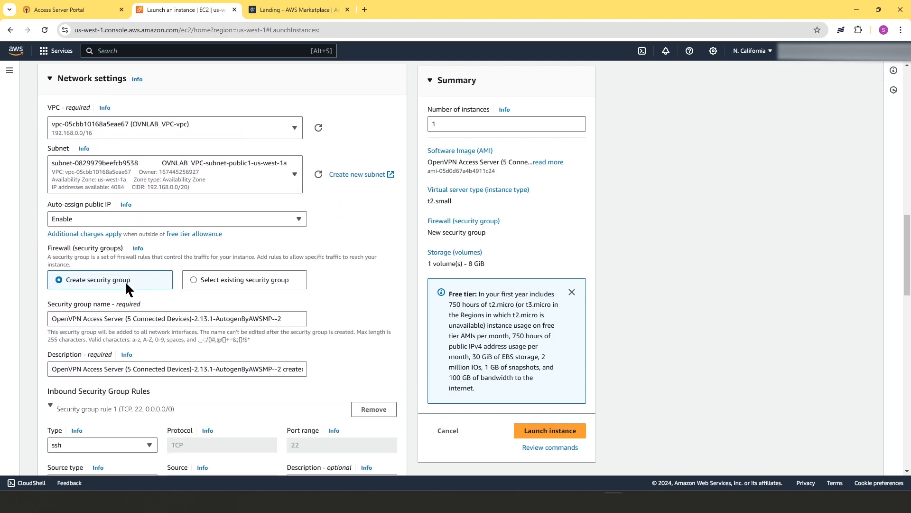
pyautogui.scroll(-1, 131, 237)
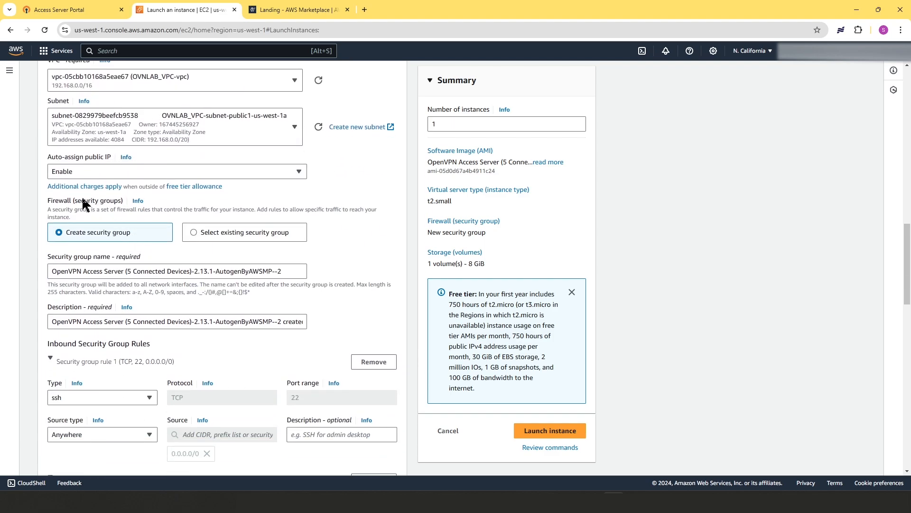
pyautogui.scroll(-2, 119, 242)
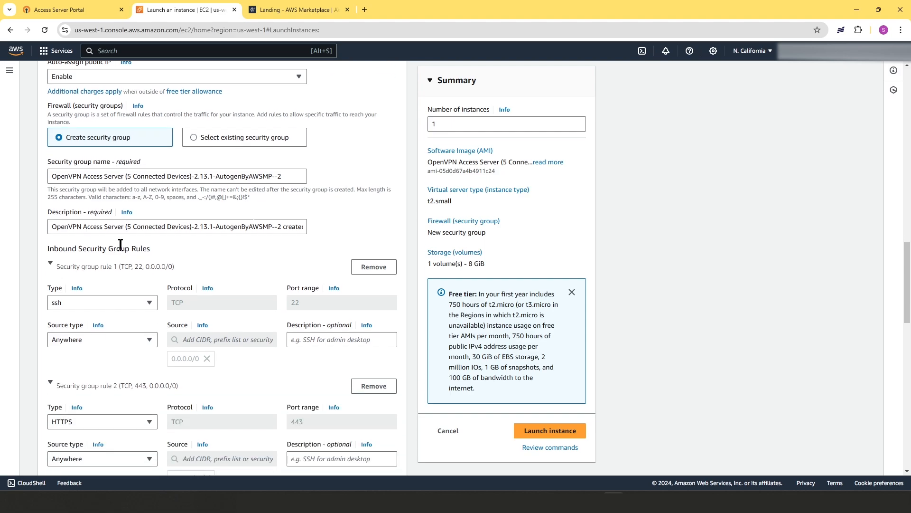
pyautogui.scroll(-1, 120, 242)
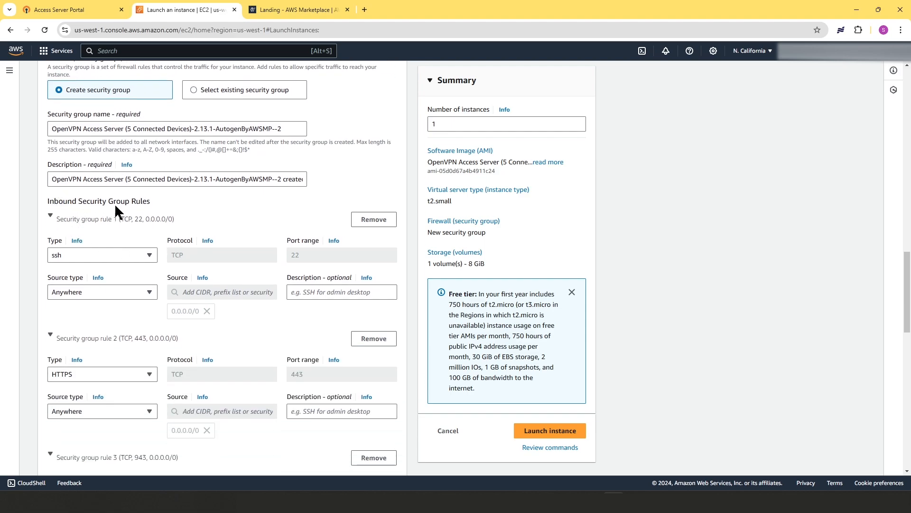
pyautogui.scroll(-4, 169, 234)
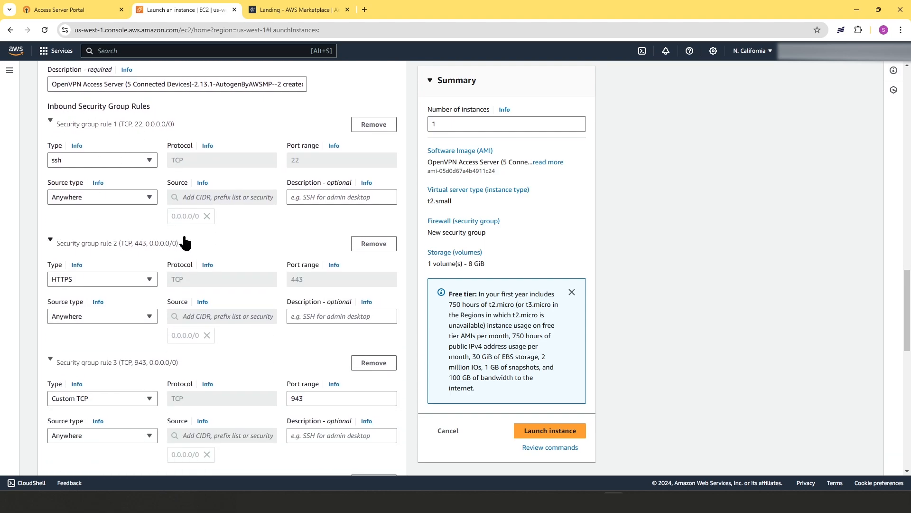
pyautogui.scroll(-3, 232, 305)
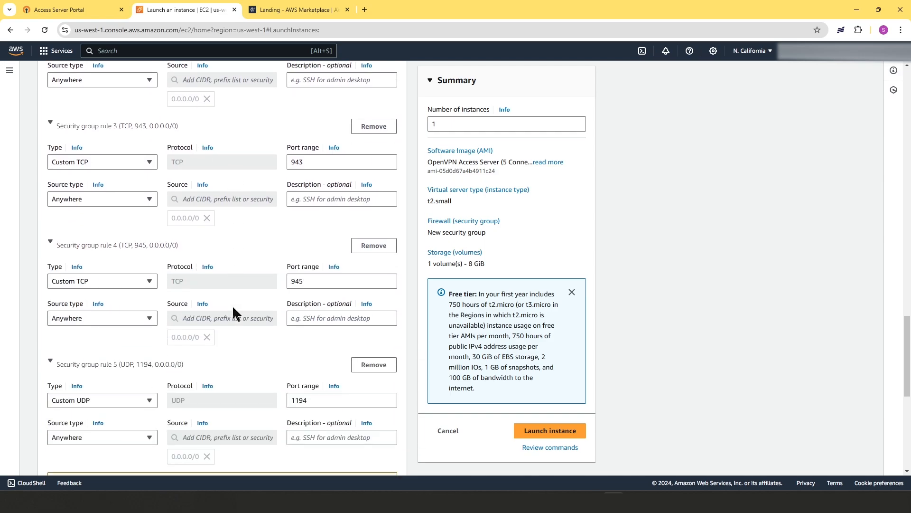
# Check the remaining security group rules and the storage configuration, and launch the instance
pyautogui.scroll(-3, 232, 302)
pyautogui.scroll(-4, 177, 304)
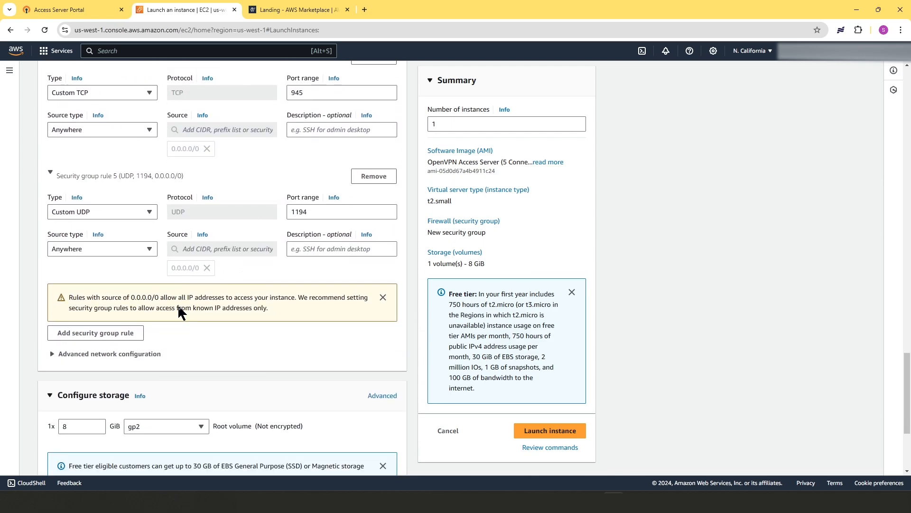
pyautogui.scroll(-1, 90, 301)
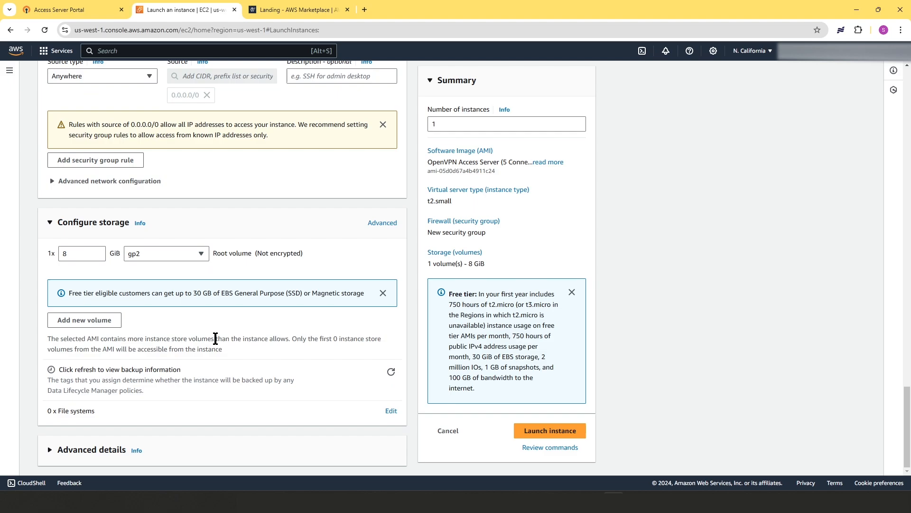
pyautogui.click(551, 432)
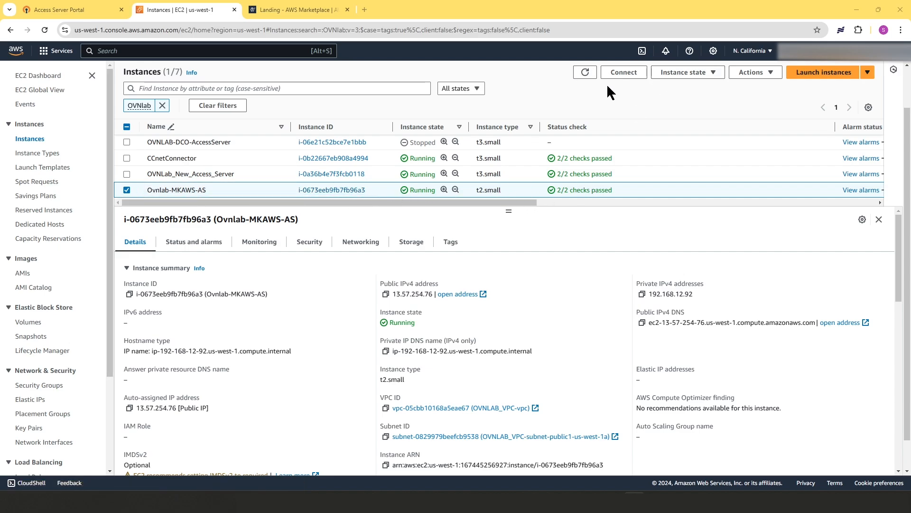
# Copy the example SSH client command for the Ovnlab-MKAWS-AS instance and paste it into an administrator Command Prompt
pyautogui.click(624, 73)
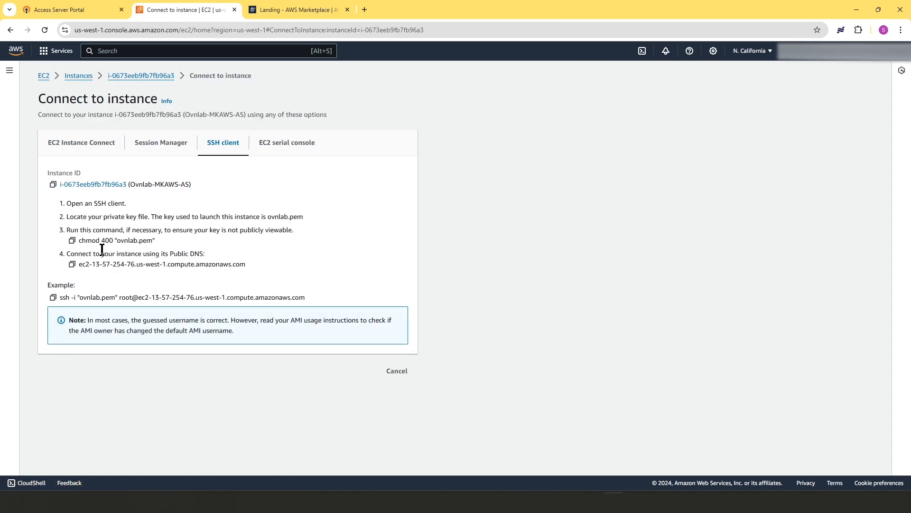
pyautogui.click(54, 298)
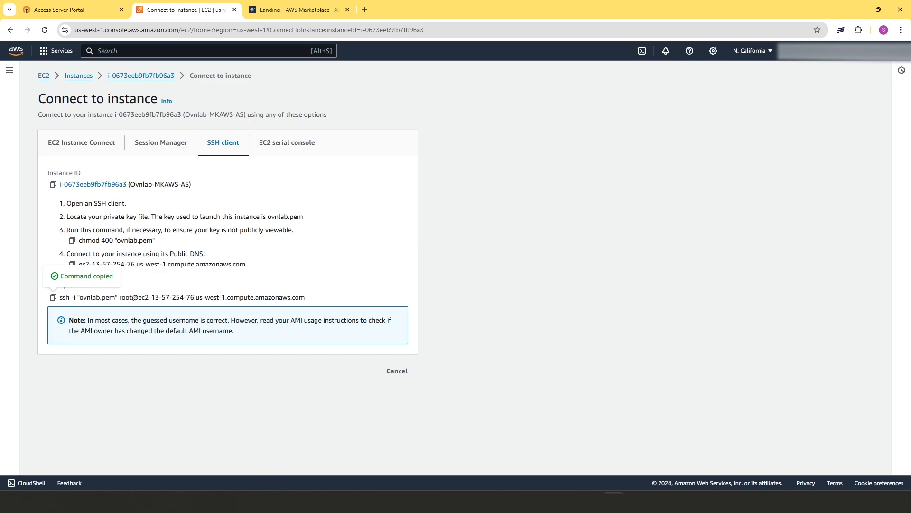
pyautogui.click(645, 502)
pyautogui.rightClick(359, 100)
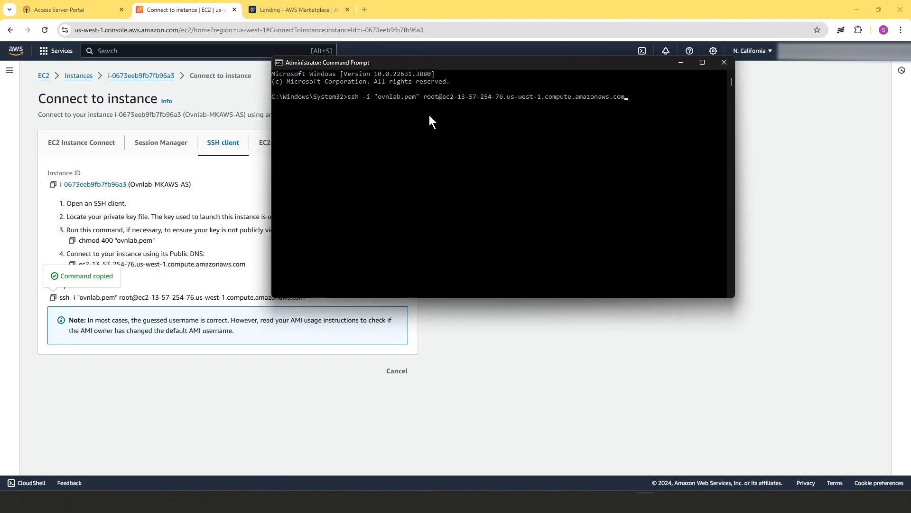
# Set the login user in the pasted SSH command to openvpnas, run it, and answer yes to continue connecting to the host
pyautogui.click(423, 96)
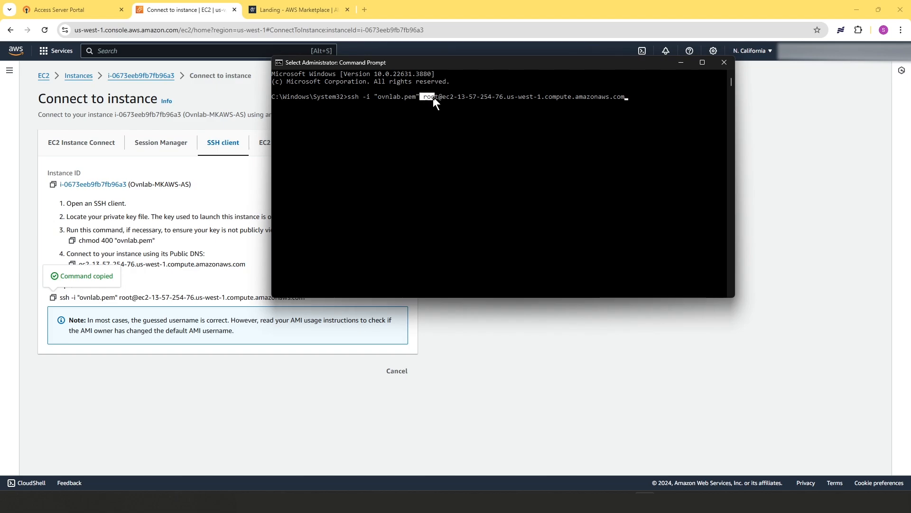
pyautogui.moveTo(438, 96); pyautogui.dragTo(483, 162)
pyautogui.click(537, 155)
pyautogui.press('Escape')
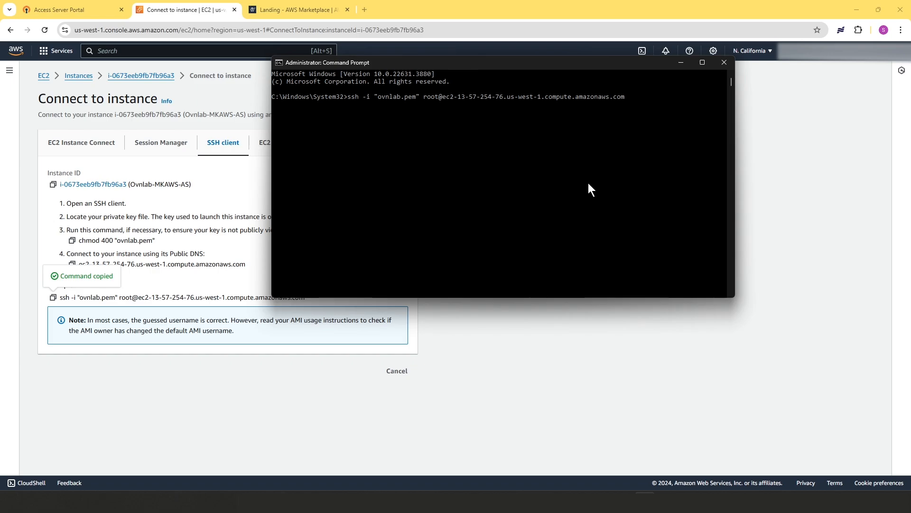
pyautogui.press('BackSpace')
pyautogui.press('BackSpace')
pyautogui.press('BackSpace')
pyautogui.press('BackSpace')
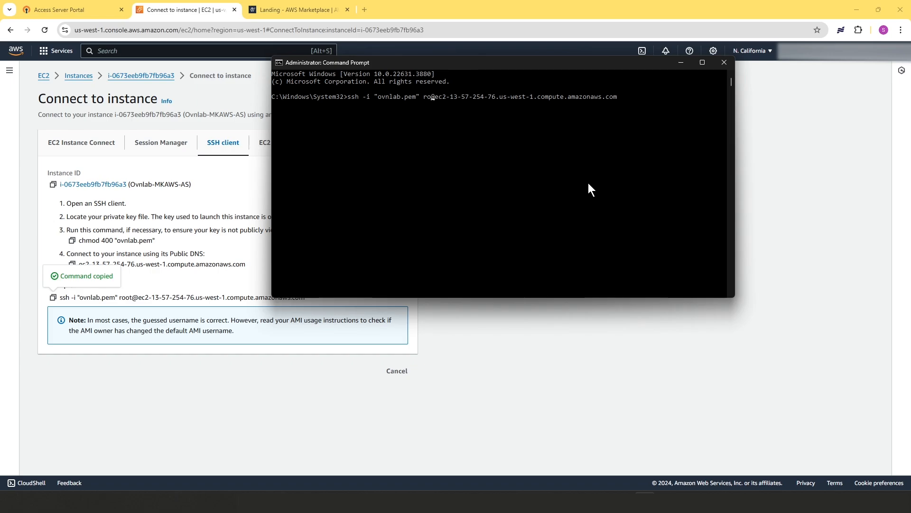
pyautogui.write('openvpnas')
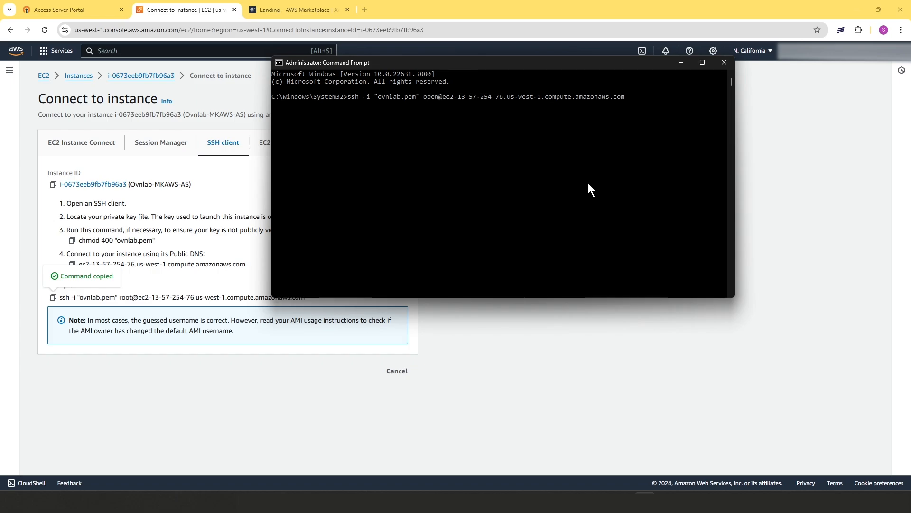
pyautogui.press('Return')
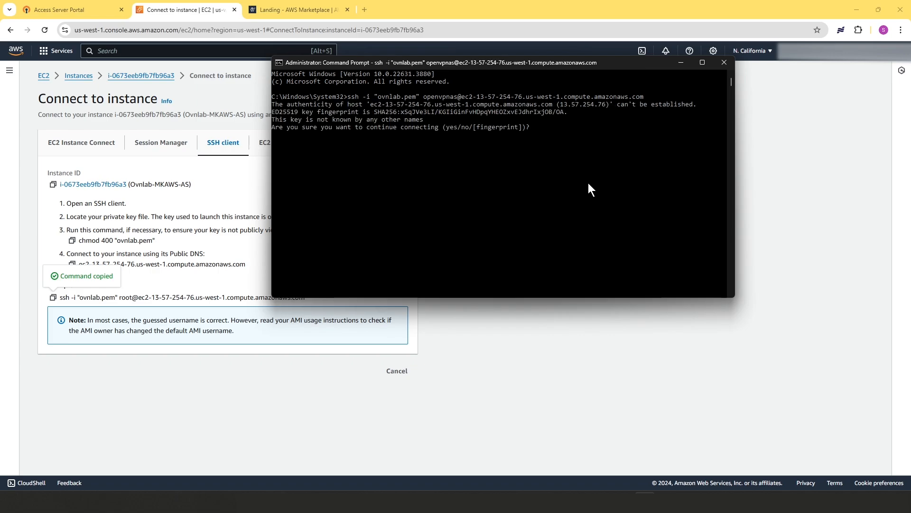
pyautogui.write('yes')
pyautogui.press('Return')
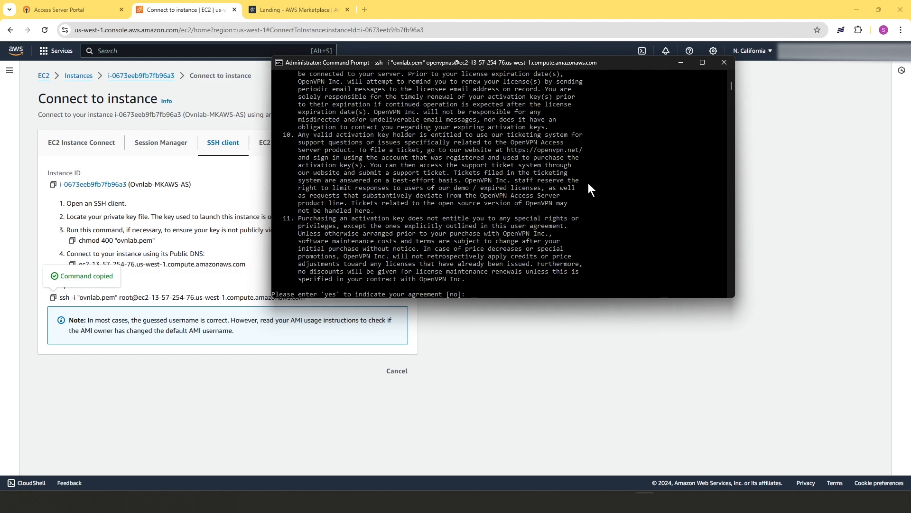
# Enlarge the terminal window downward and accept the OpenVPN Access Server license agreement with yes
pyautogui.moveTo(563, 297); pyautogui.dragTo(560, 451)
pyautogui.click(485, 310)
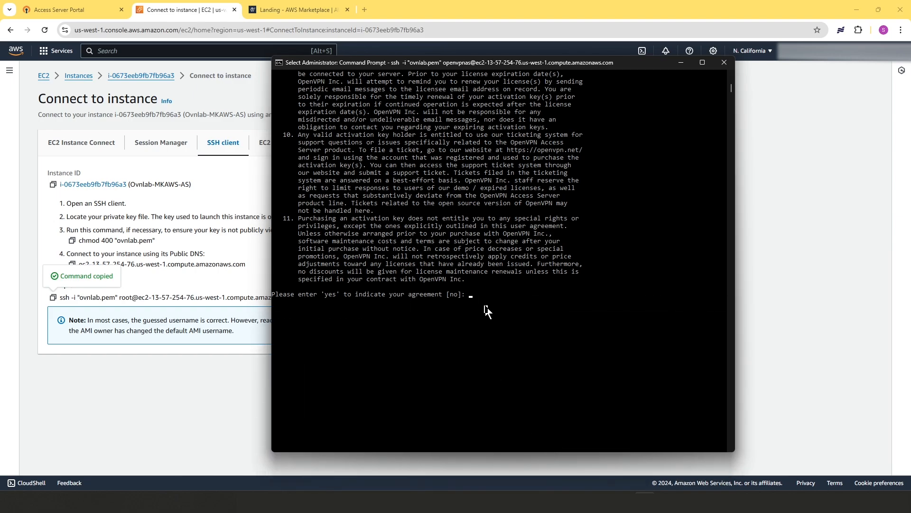
pyautogui.write('yes')
pyautogui.press('Return')
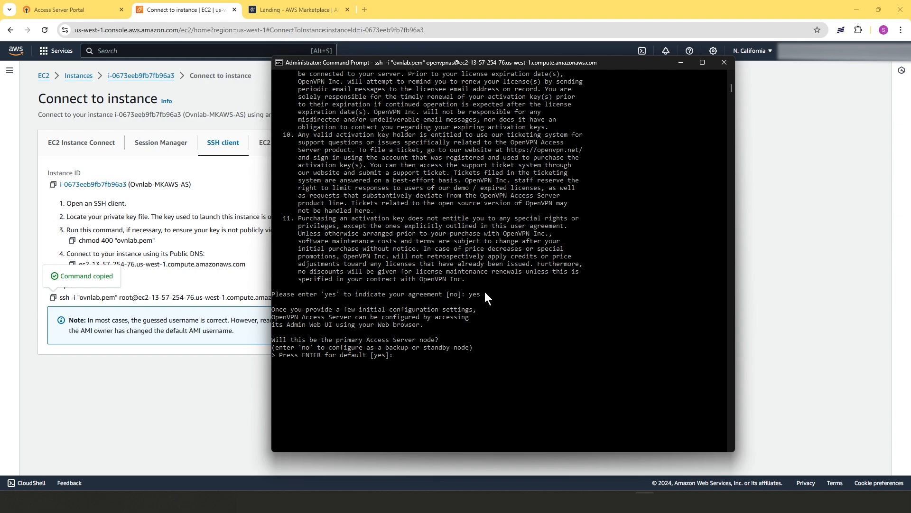
# Accept the setup defaults from the primary node question through network interface, certificate algorithms, ports, traffic routing and private subnet access
pyautogui.press('Return')
pyautogui.press('Return')
pyautogui.press('Return')
pyautogui.press('Return')
pyautogui.press('Return')
pyautogui.press('Return')
pyautogui.press('Return')
pyautogui.press('Return')
pyautogui.press('Return')
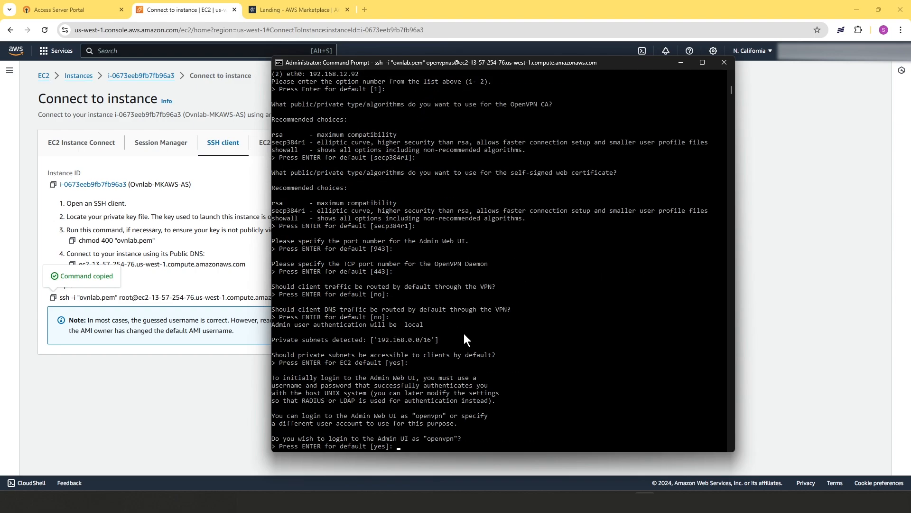
# Answer yes to logging in to the Admin UI as "openvpn"
pyautogui.scroll(-2, 456, 332)
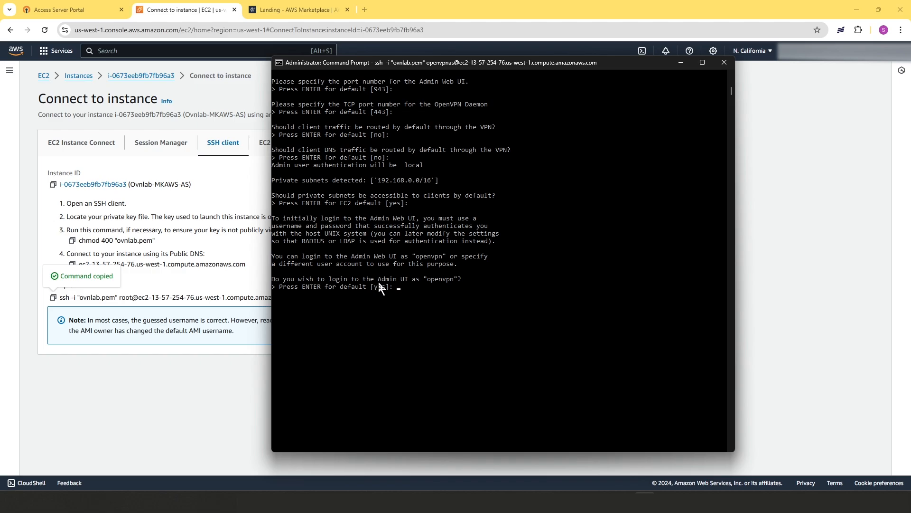
pyautogui.moveTo(453, 280); pyautogui.dragTo(445, 280)
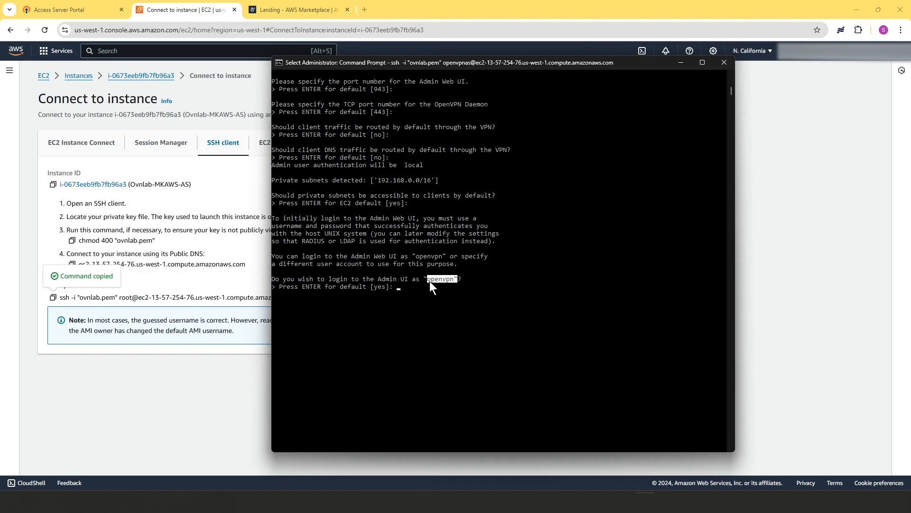
pyautogui.click(402, 301)
pyautogui.press('Return')
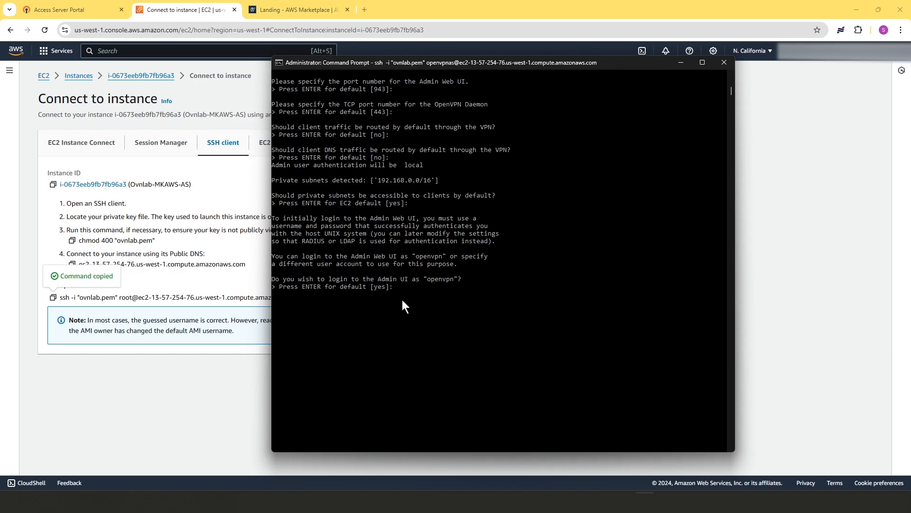
pyautogui.click(400, 287)
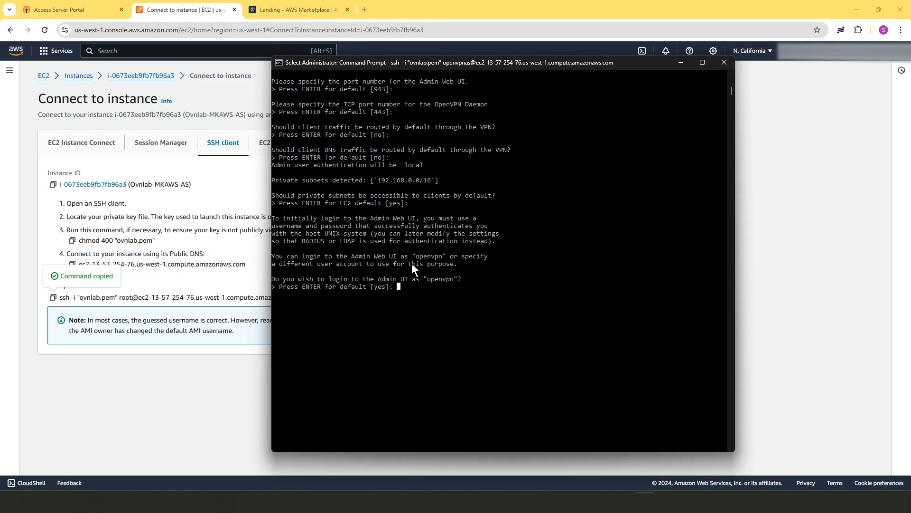
pyautogui.press('Escape')
pyautogui.write('yes')
pyautogui.press('Return')
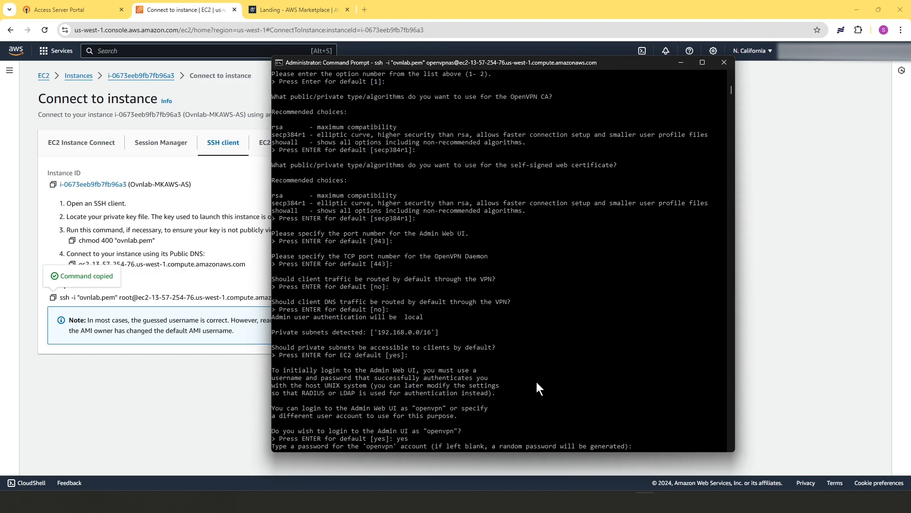
# Enter and confirm the password for the openvpn account, and leave the activation key blank to finish the initial configuration
pyautogui.scroll(-4, 605, 440)
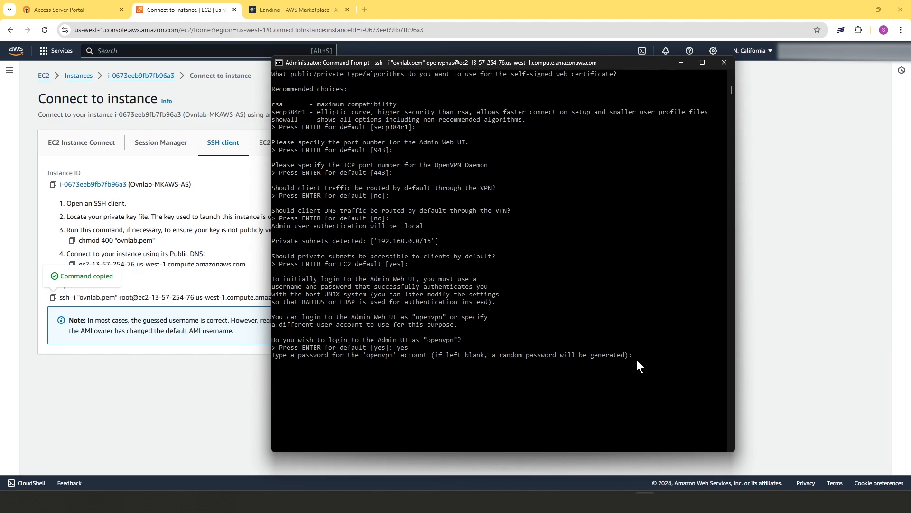
pyautogui.press('Return')
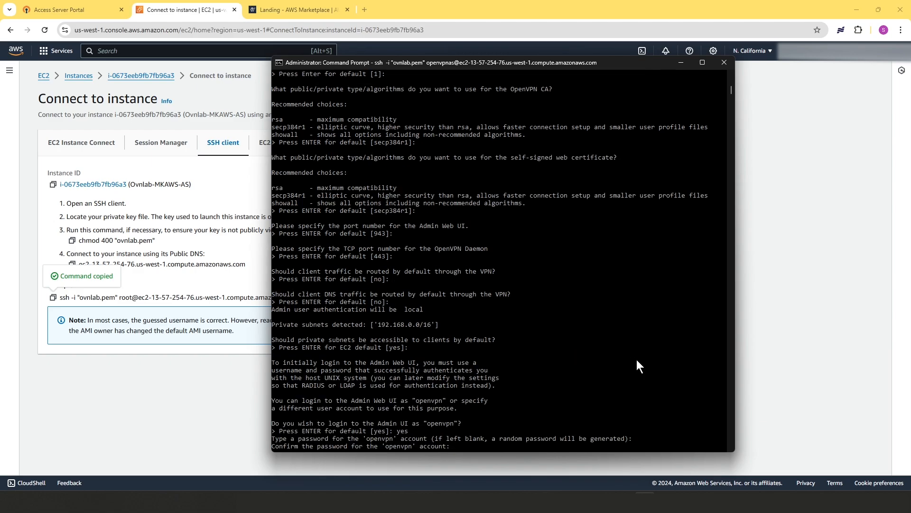
pyautogui.press('Return')
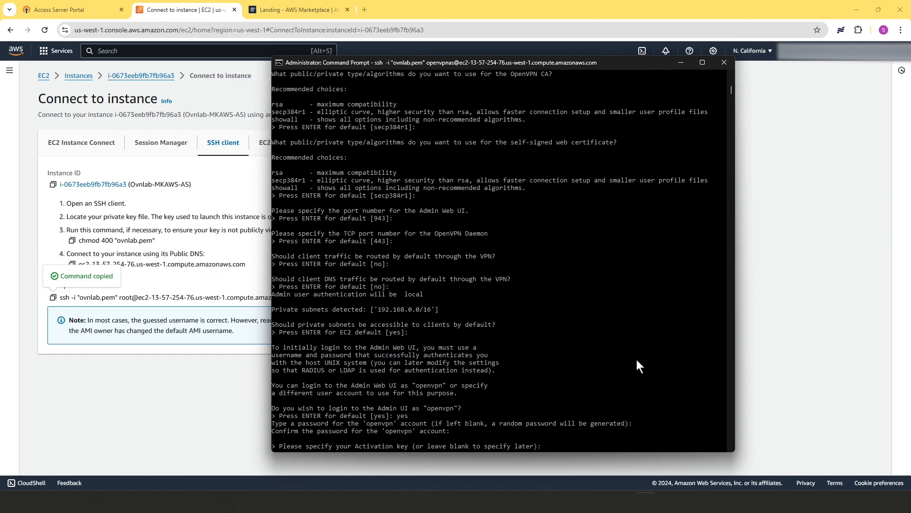
pyautogui.press('Return')
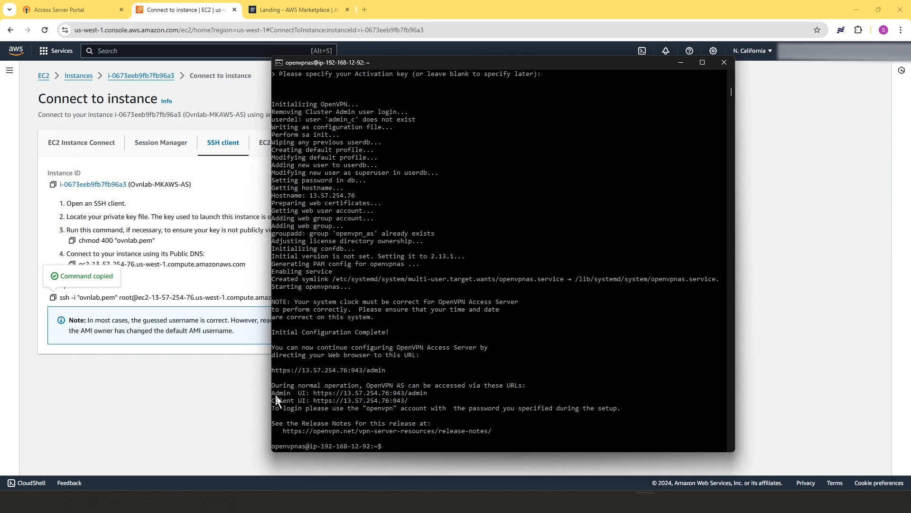
# Review the Admin UI and Client UI addresses and login account in the setup output, and copy the Admin UI URL
pyautogui.moveTo(273, 394); pyautogui.dragTo(278, 396)
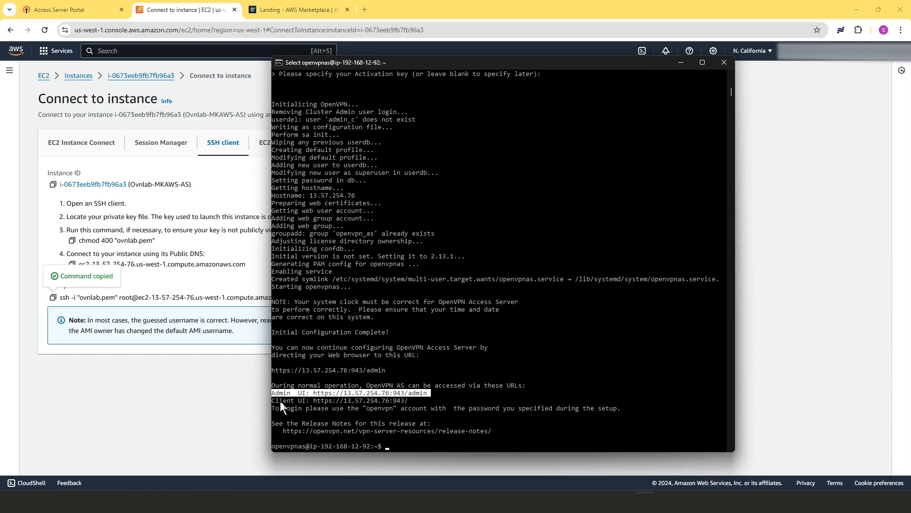
pyautogui.moveTo(272, 400); pyautogui.dragTo(381, 401)
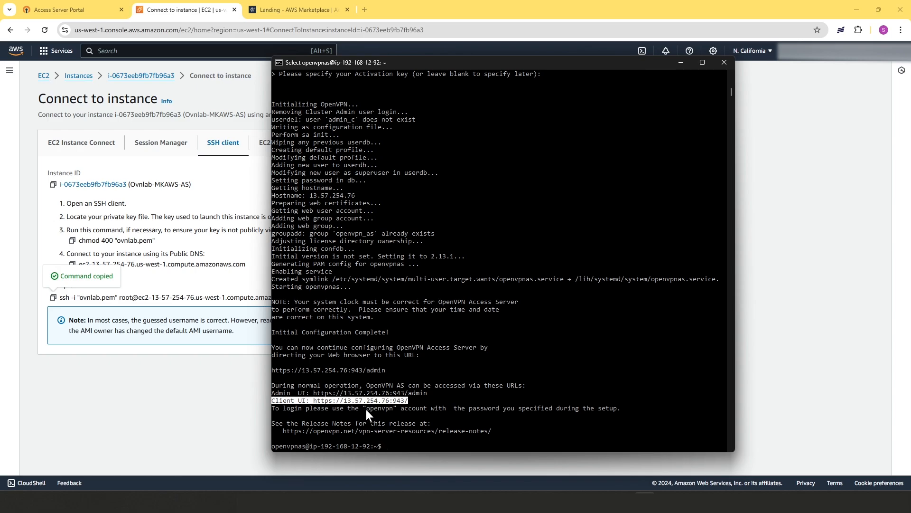
pyautogui.moveTo(368, 408); pyautogui.dragTo(375, 408)
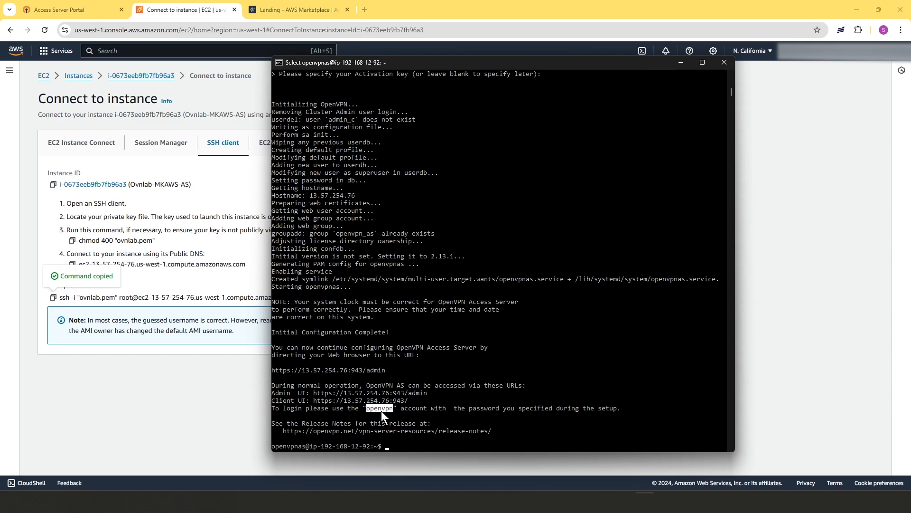
pyautogui.click(402, 393)
pyautogui.moveTo(427, 393); pyautogui.dragTo(332, 395)
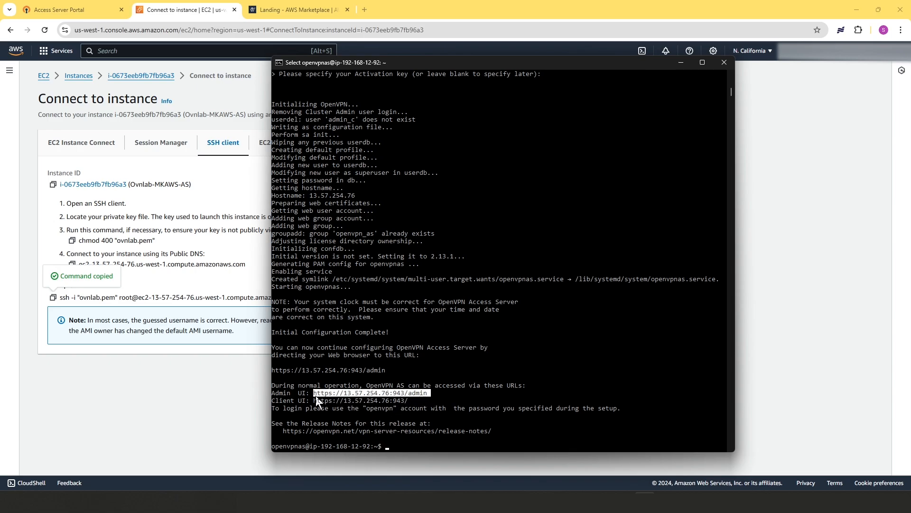
pyautogui.rightClick(324, 395)
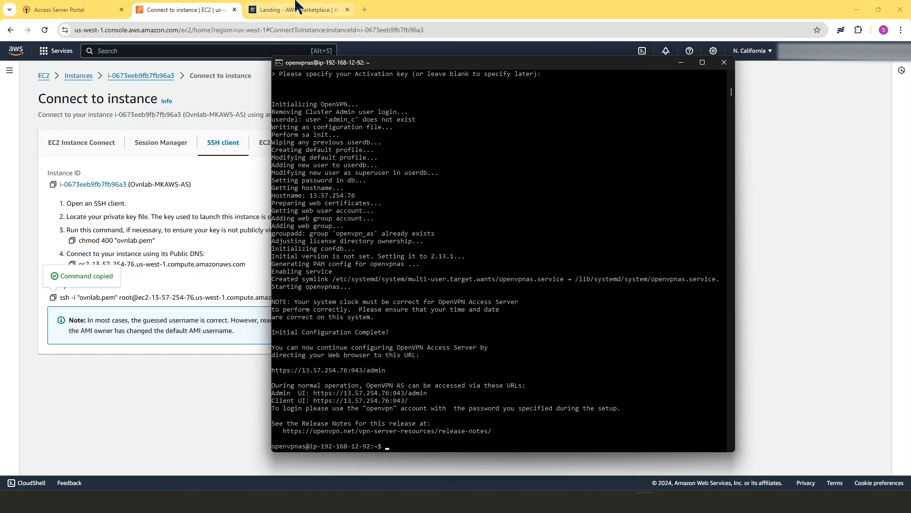
pyautogui.click(365, 10)
pyautogui.click(270, 31)
pyautogui.write('https://13.57.254.76:943/admin')
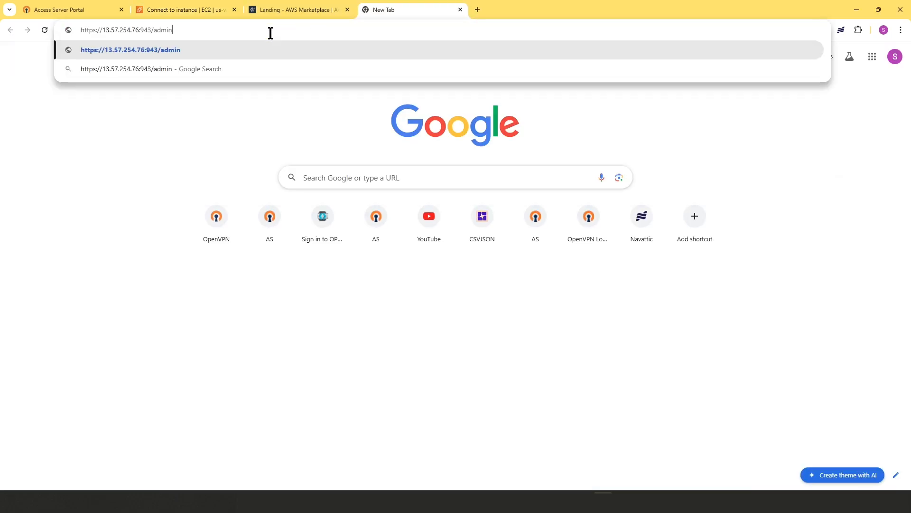
pyautogui.press('Return')
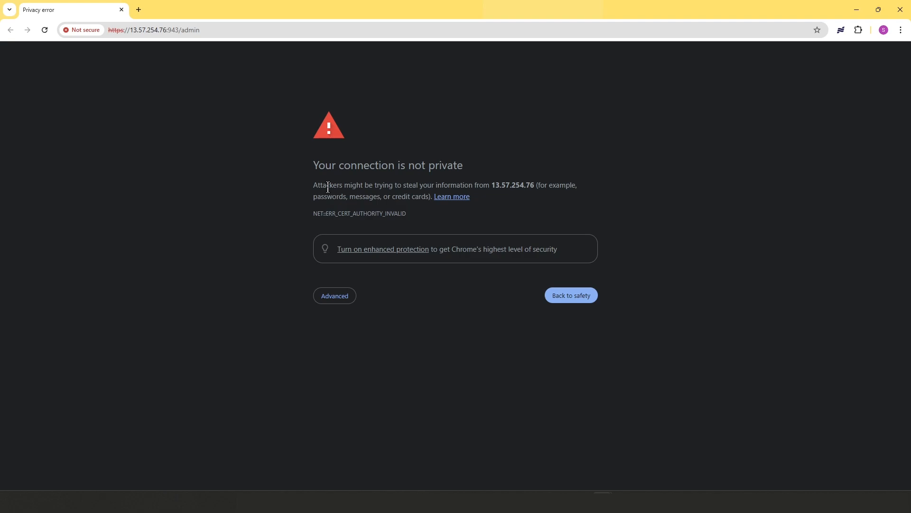
pyautogui.click(333, 302)
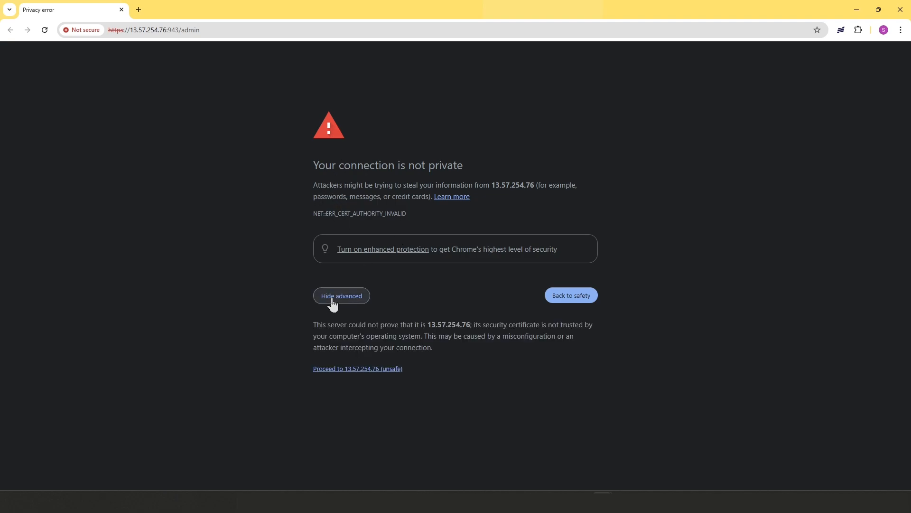
pyautogui.click(352, 370)
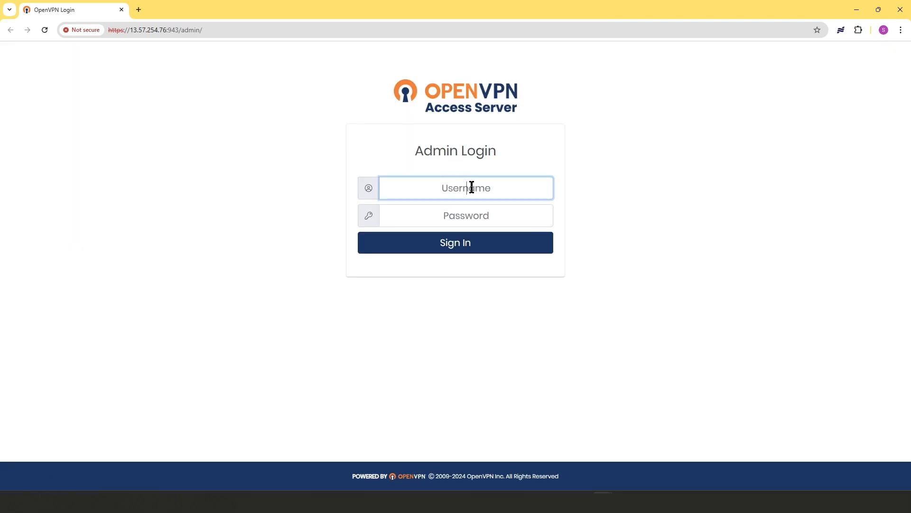
# Sign in to the Admin UI as openvpn with the account password and agree to the End User License Agreement
pyautogui.write('openvpn')
pyautogui.press('Tab')
pyautogui.write('•••••••')
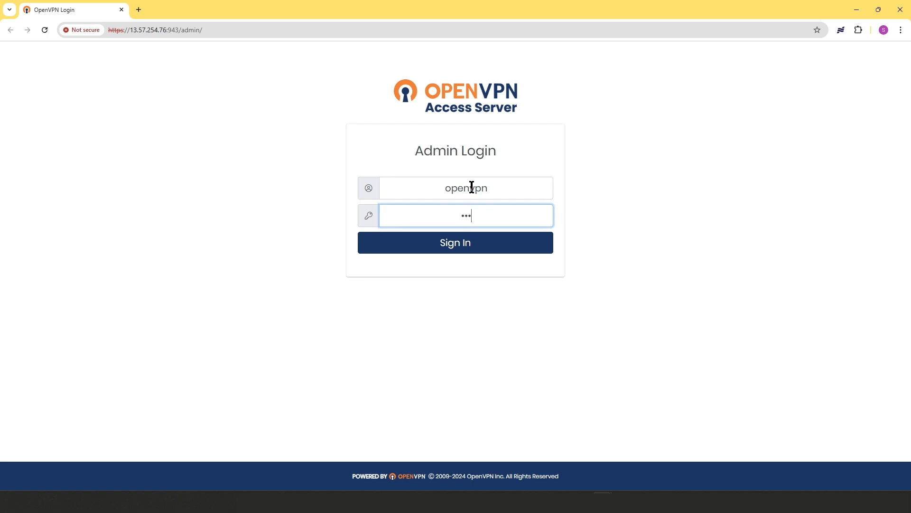
pyautogui.write('•••••')
pyautogui.press('Return')
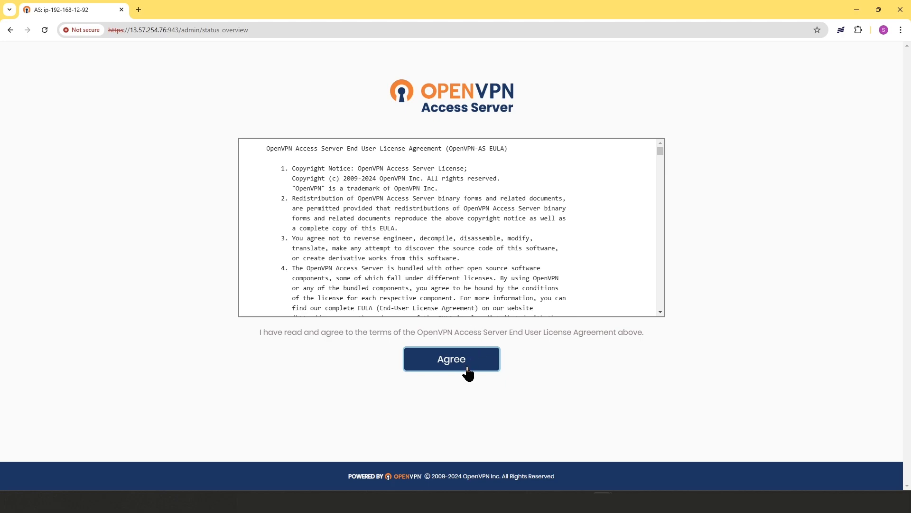
pyautogui.click(451, 360)
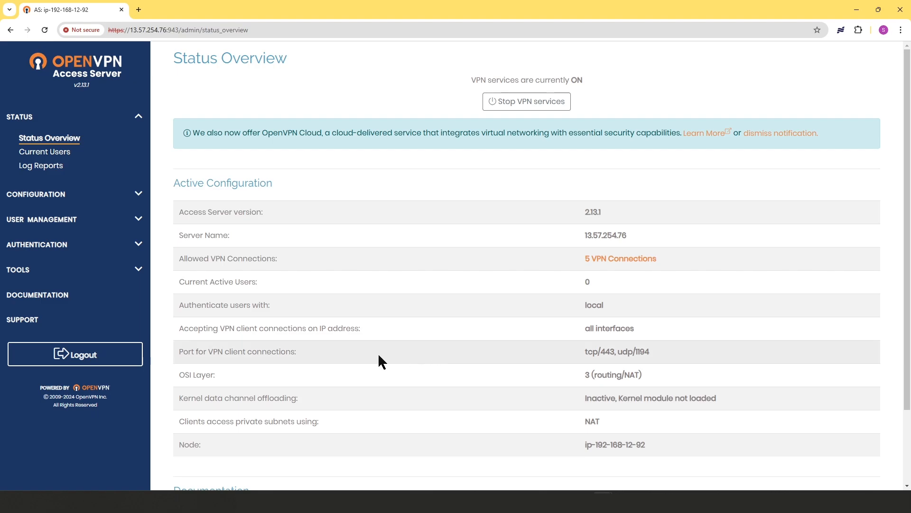
# Check the allowed VPN connections in the active configuration and open their activation details
pyautogui.moveTo(184, 258); pyautogui.dragTo(668, 263)
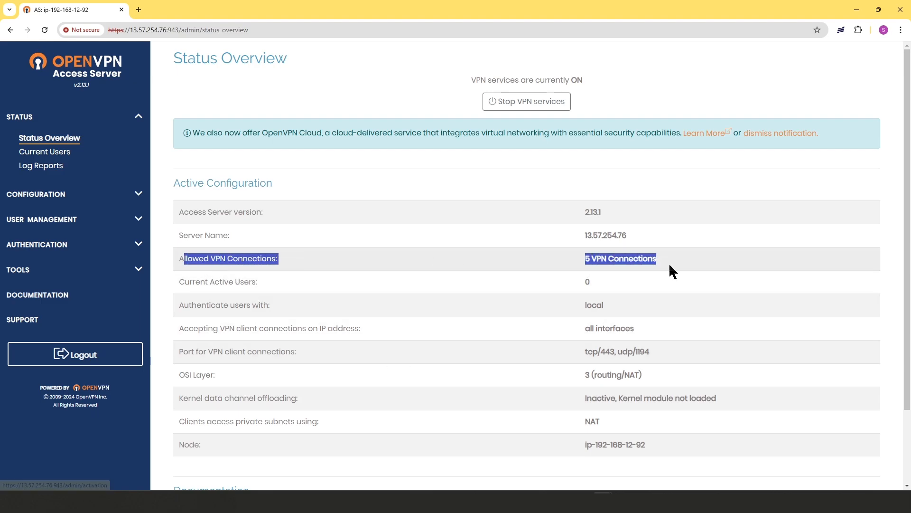
pyautogui.click(613, 266)
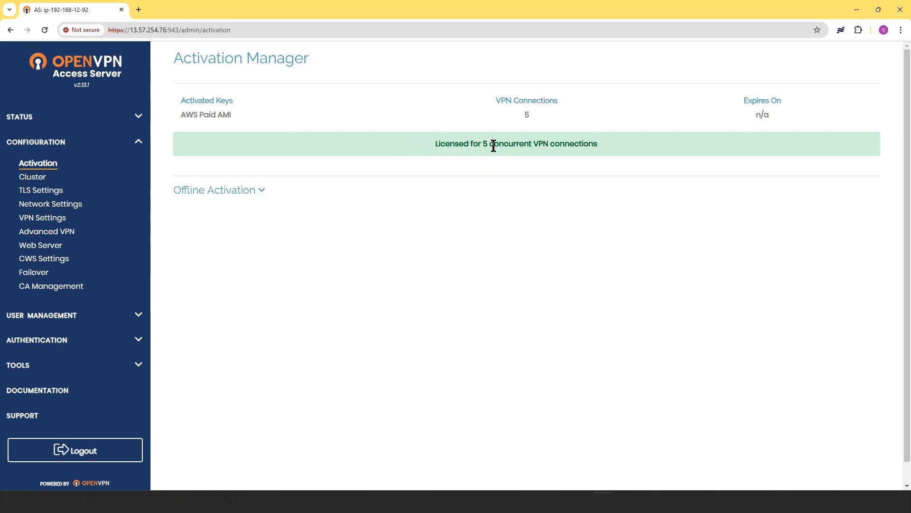